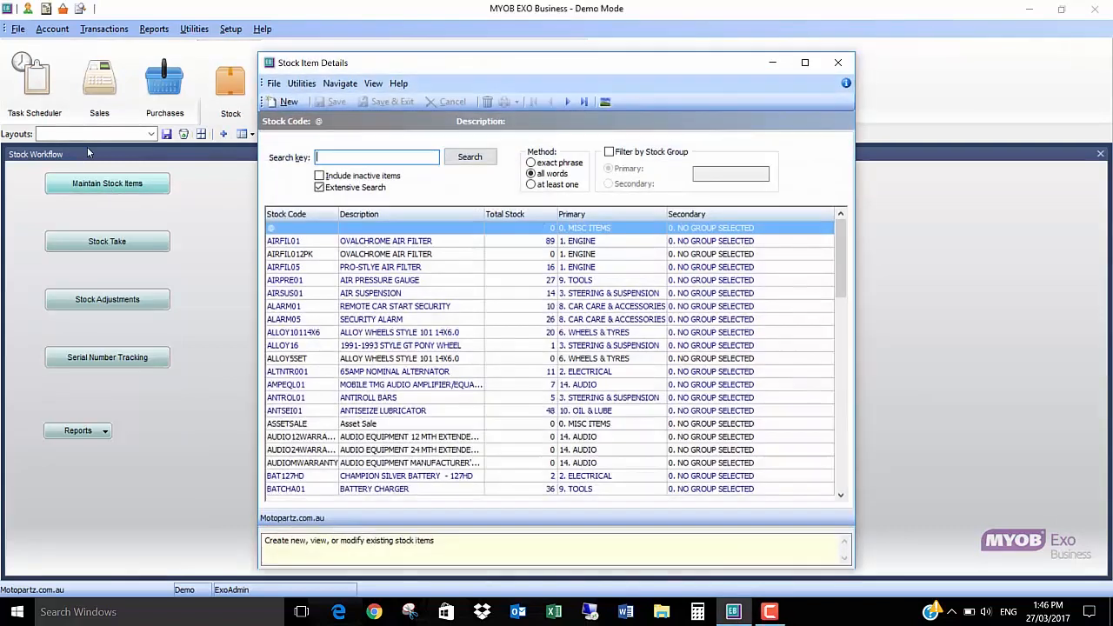
# Create and save a new stock item with stock code BLAKTYRE and description Black Tyre, and close its details.
pyautogui.click(285, 102)
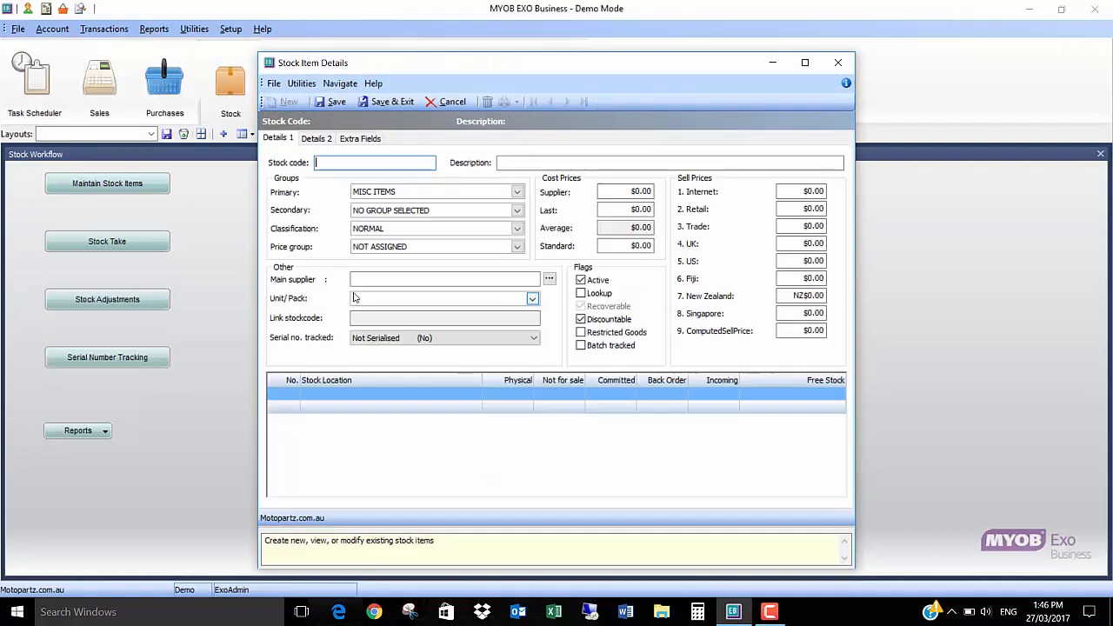
pyautogui.write('B')
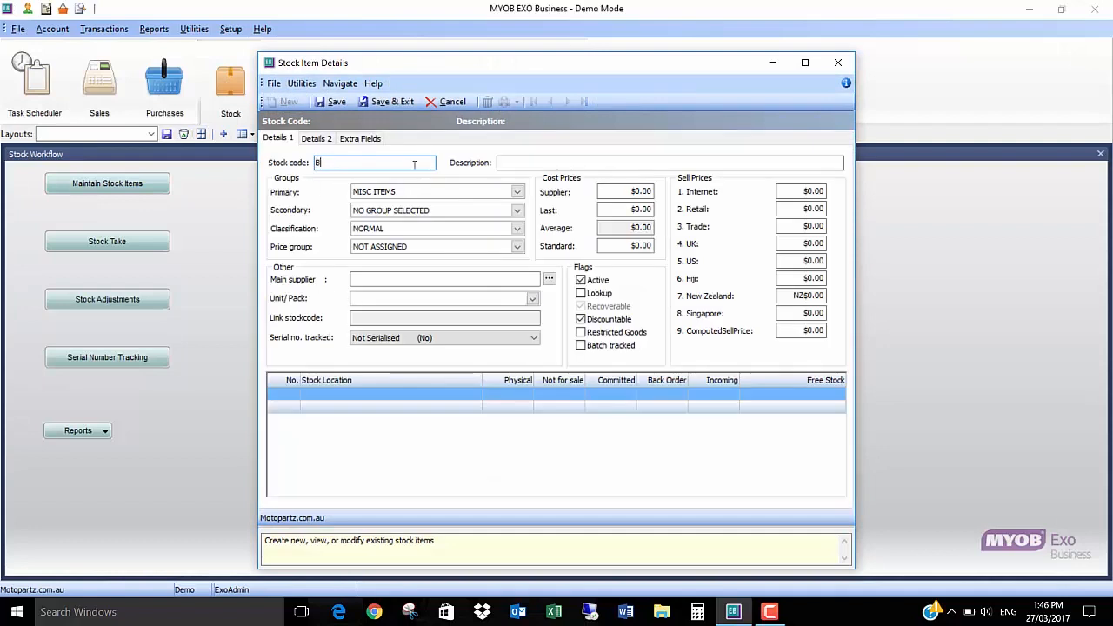
pyautogui.write('LAKTYRE')
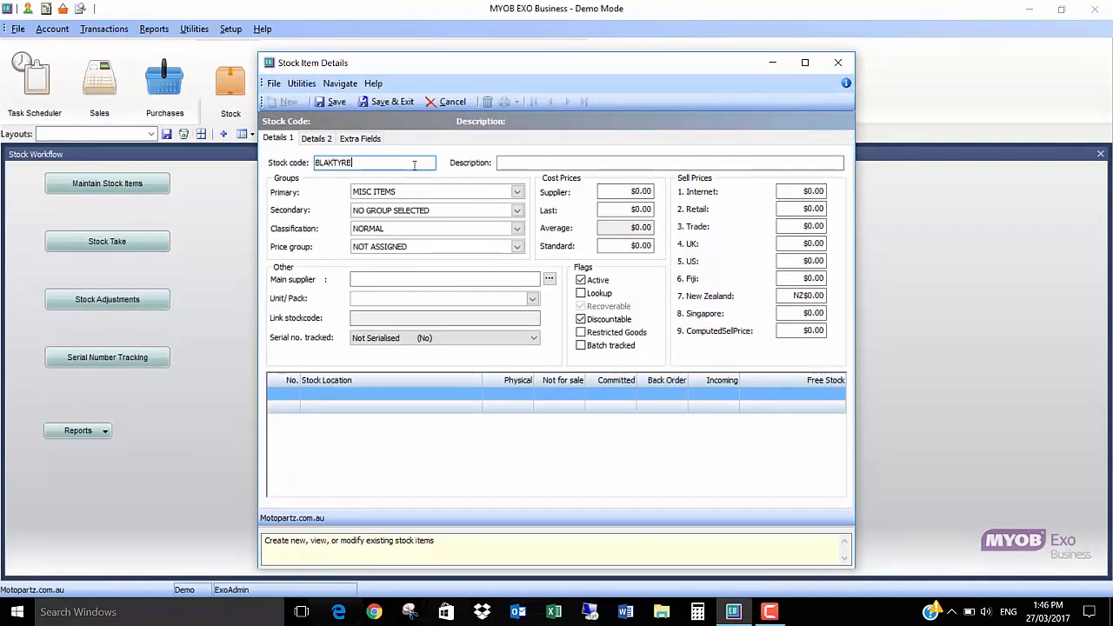
pyautogui.click(501, 163)
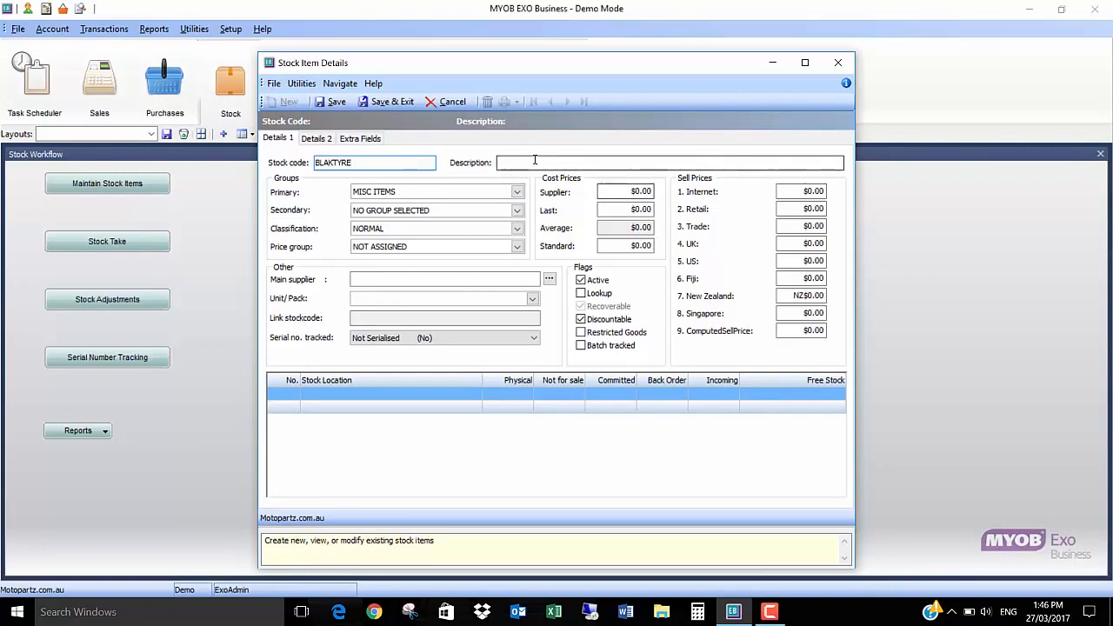
pyautogui.write('b')
pyautogui.press('BackSpace')
pyautogui.write('Black Try')
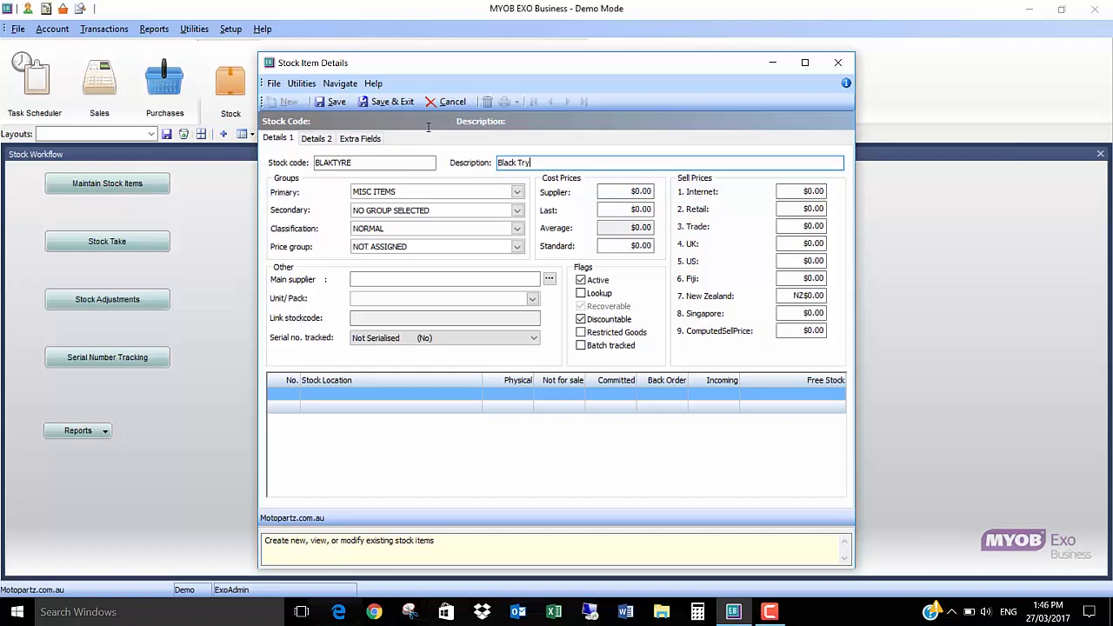
pyautogui.press('BackSpace')
pyautogui.write('yre')
pyautogui.press('Tab')
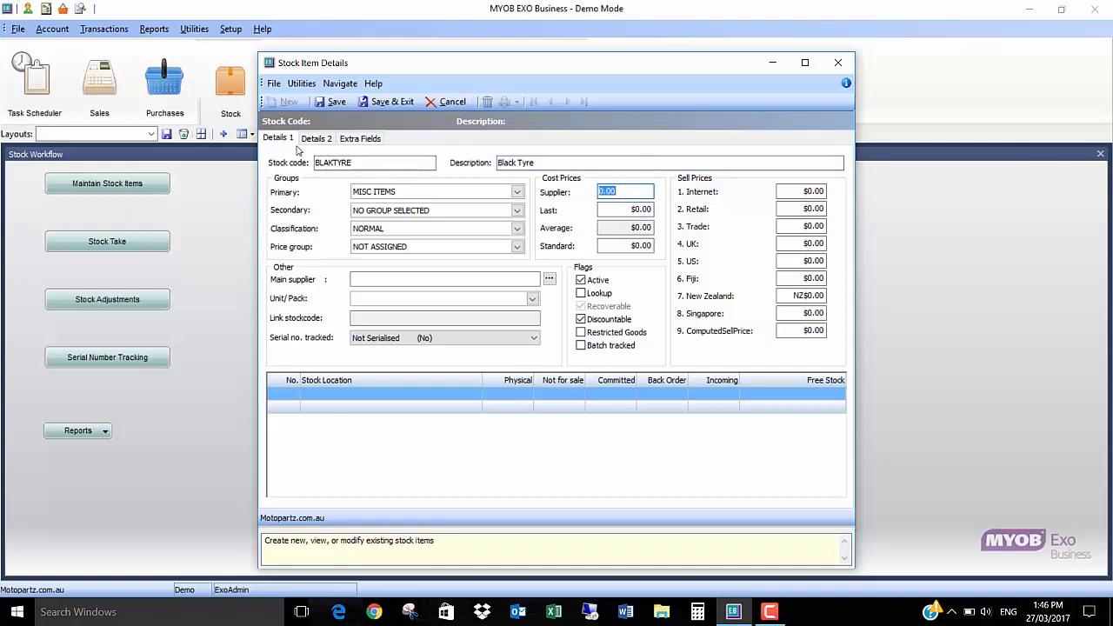
pyautogui.click(332, 103)
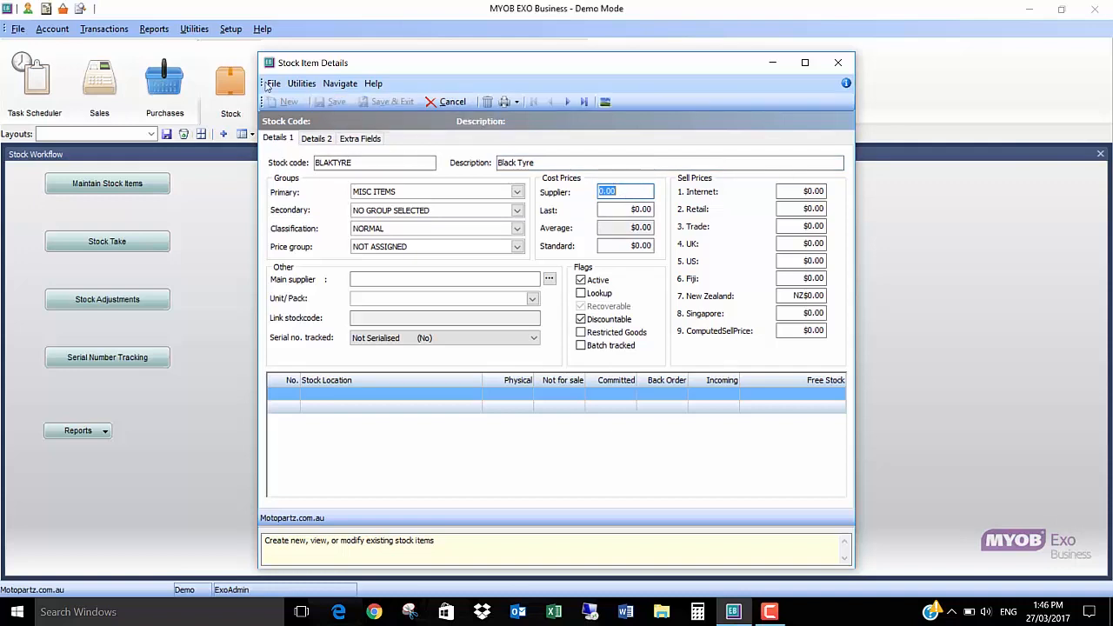
pyautogui.click(838, 62)
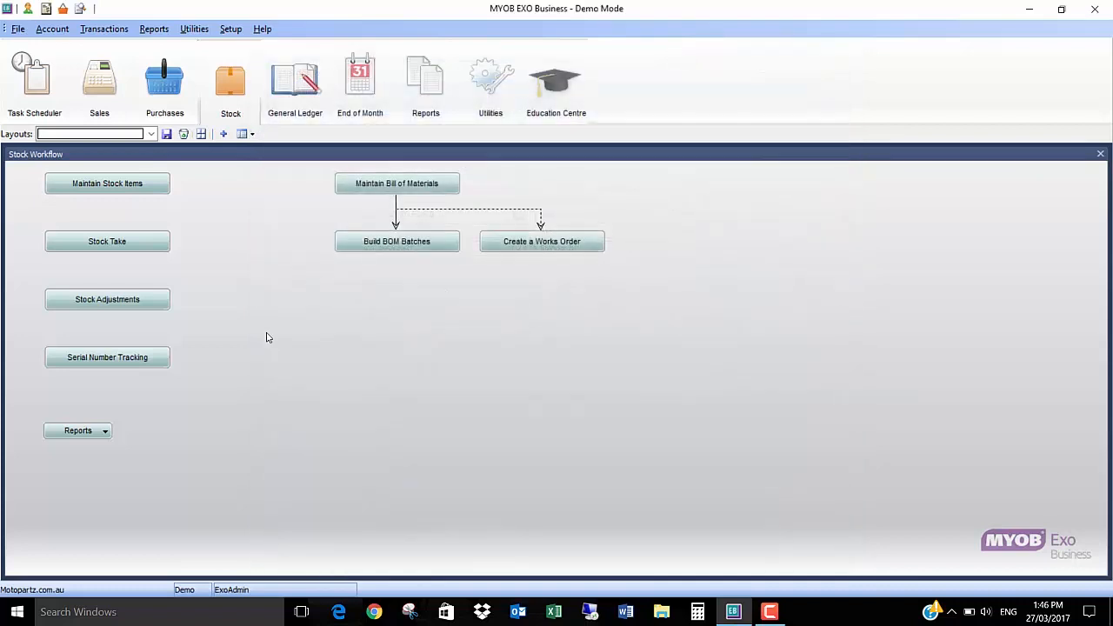
# Start a new purchase order for the supplier JENSEN & ROTHVILLE BUILDING SERVICES, found through the account search.
pyautogui.click(163, 98)
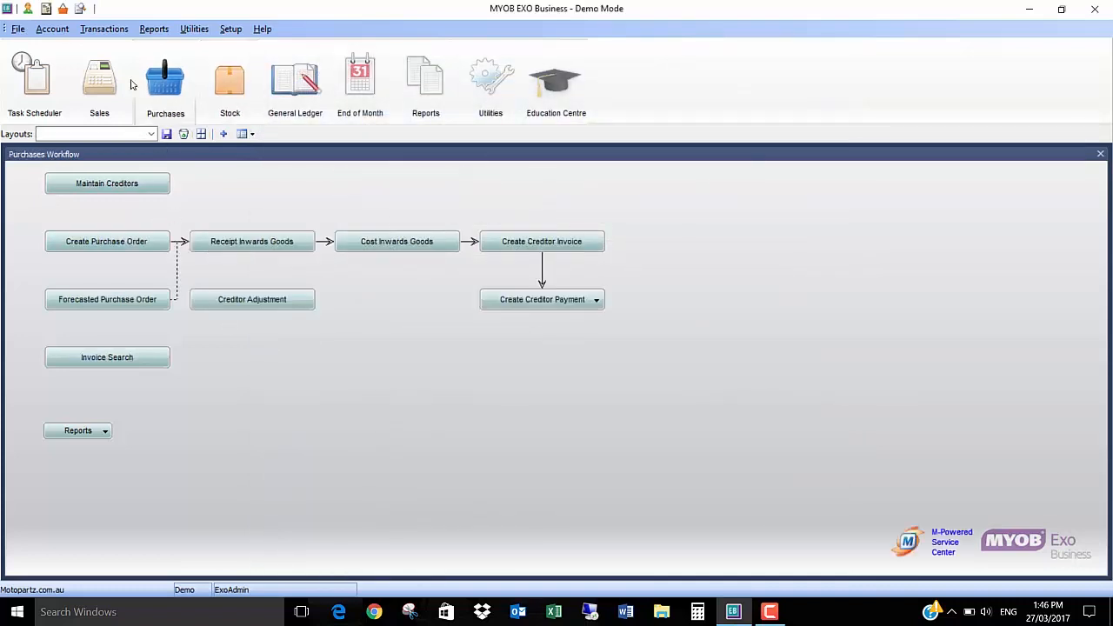
pyautogui.click(98, 247)
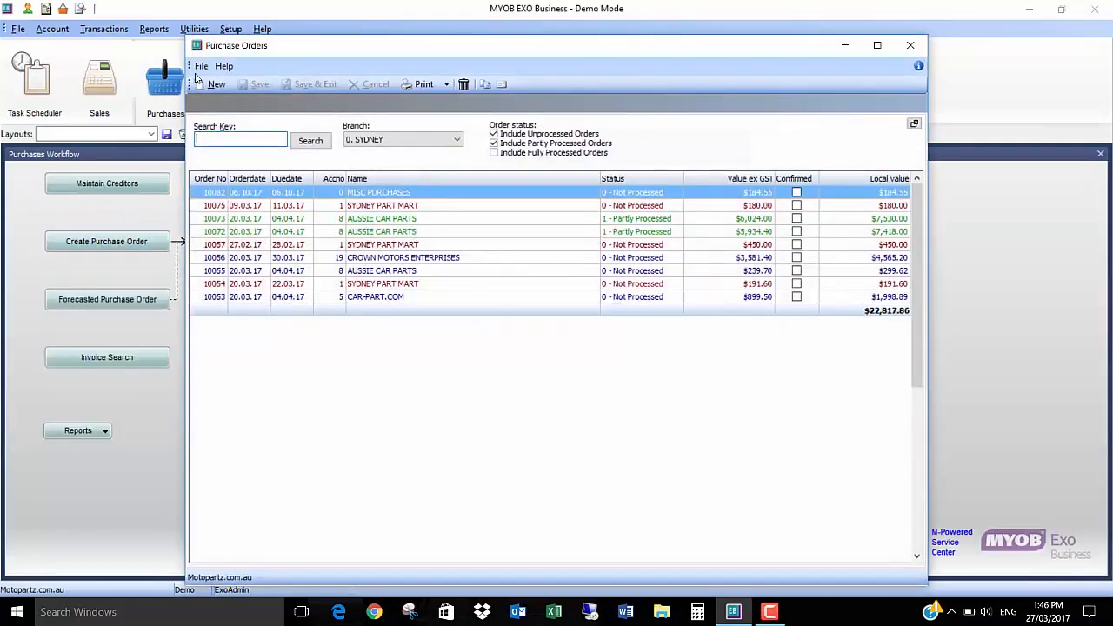
pyautogui.click(213, 84)
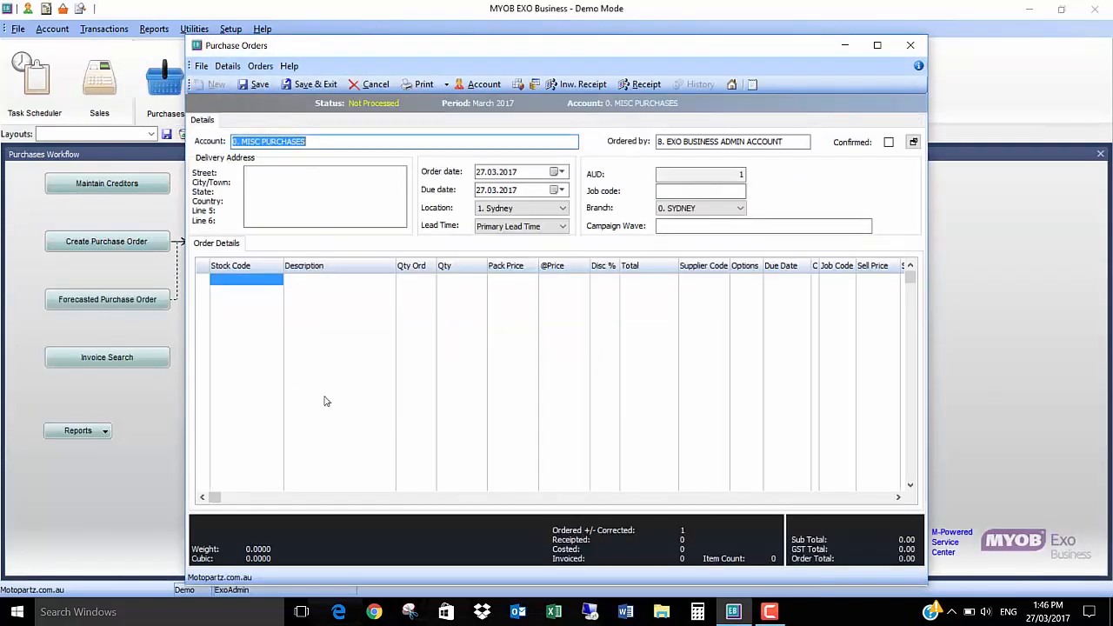
pyautogui.write('?')
pyautogui.press('Return')
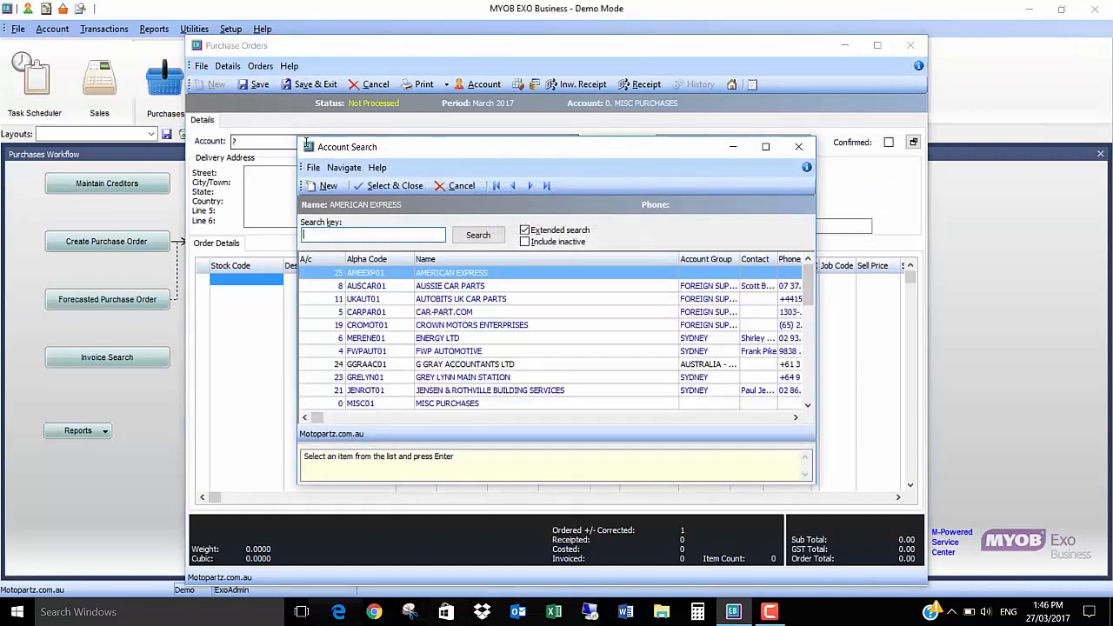
pyautogui.doubleClick(476, 391)
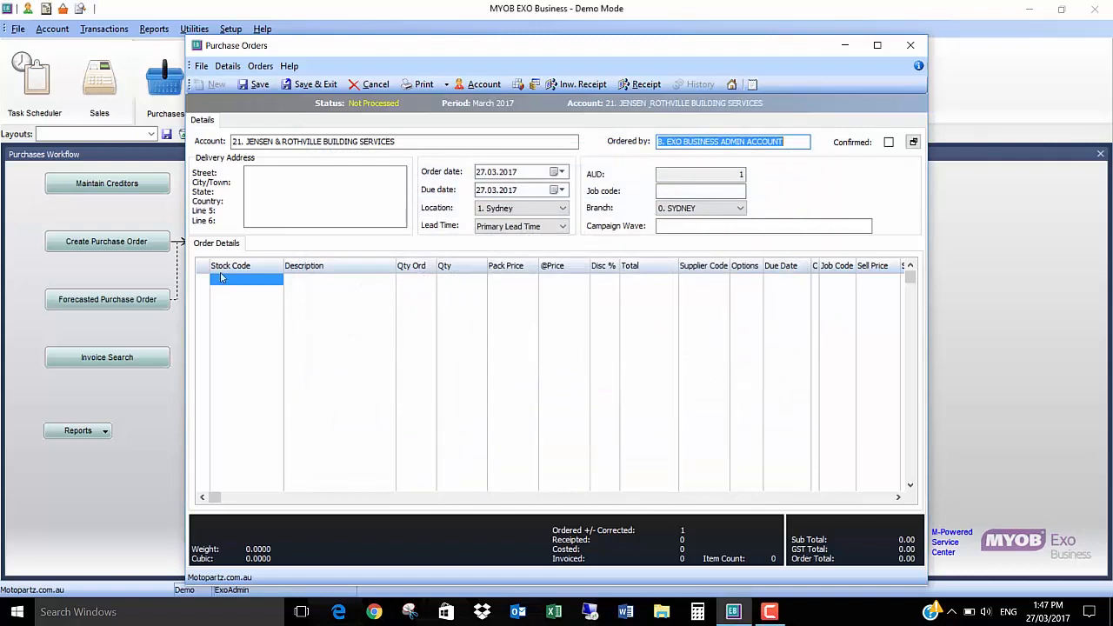
# Add stock item BLAKTYRE to the purchase order with a quantity of 20 and a price of 100.
pyautogui.write('BLAKTYRE')
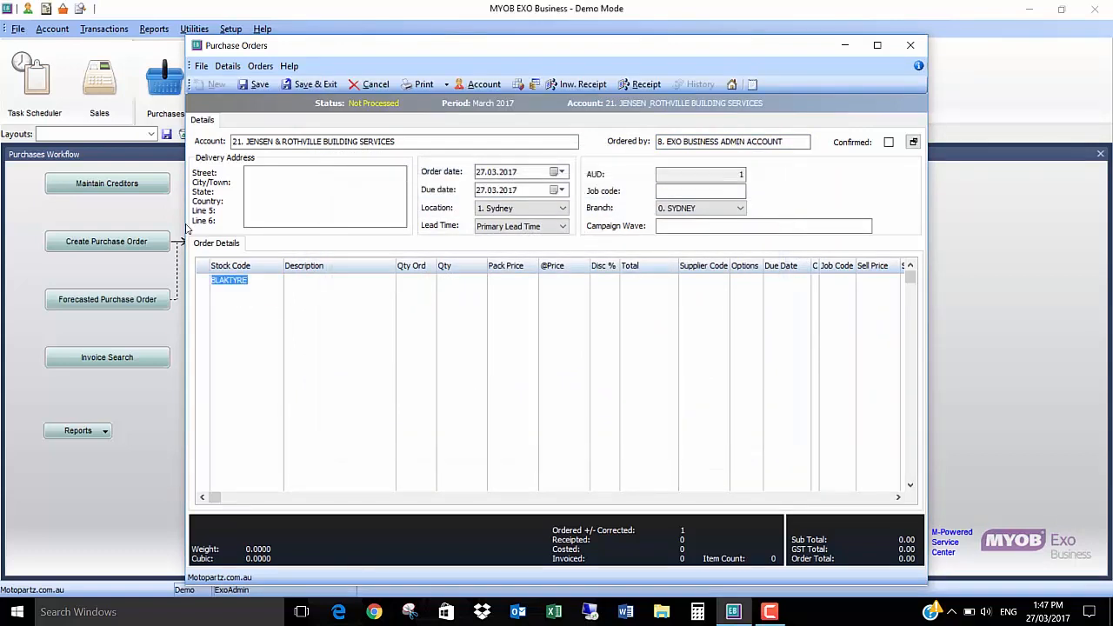
pyautogui.press('Return')
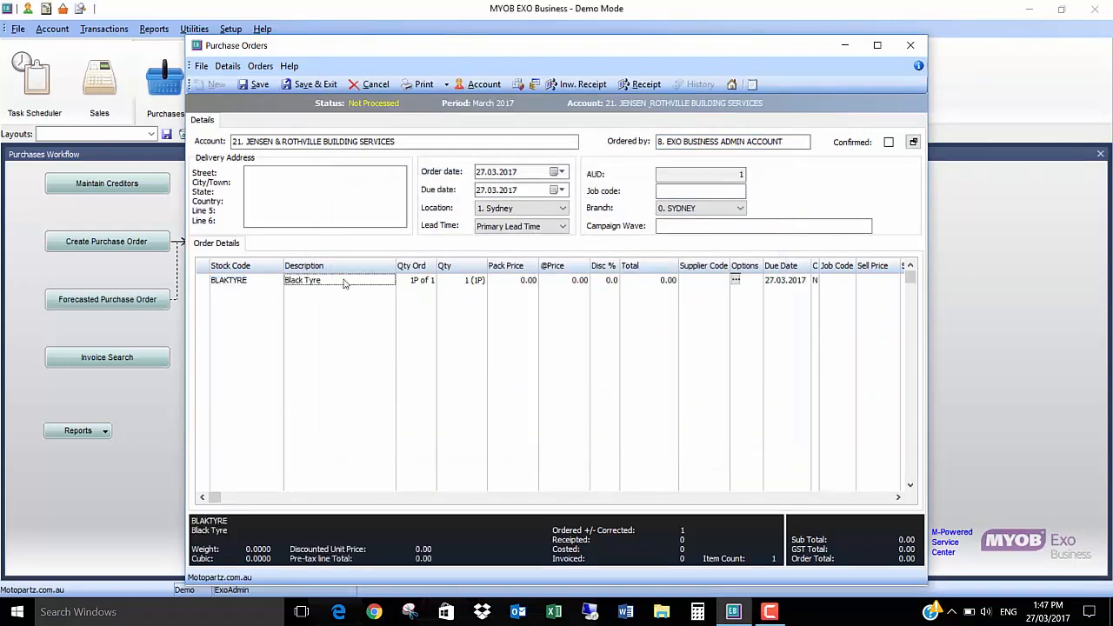
pyautogui.click(506, 281)
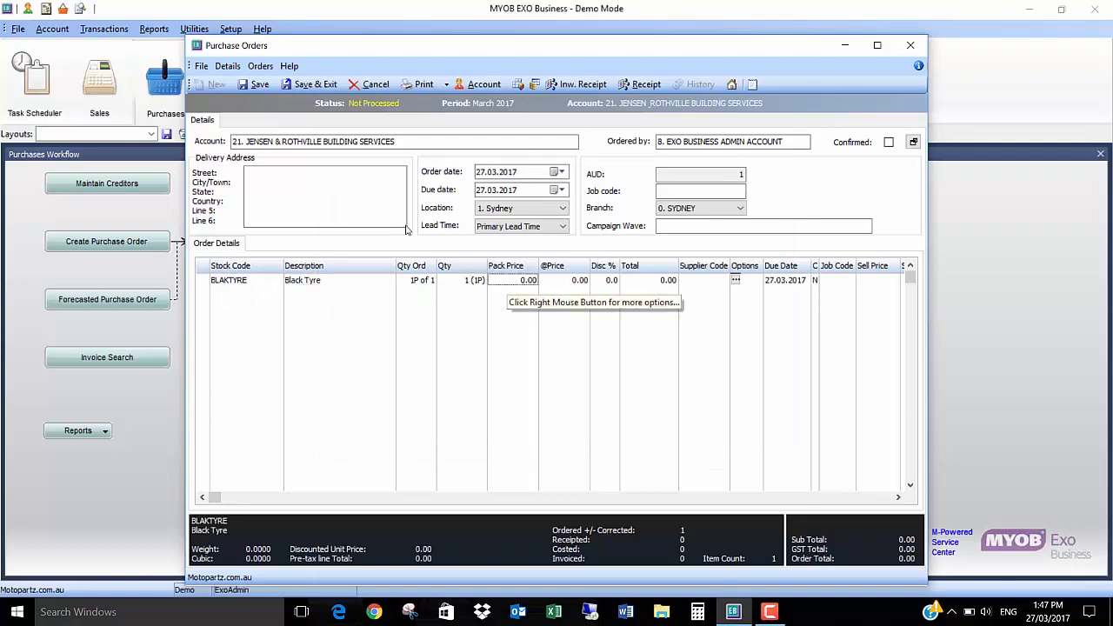
pyautogui.write('100')
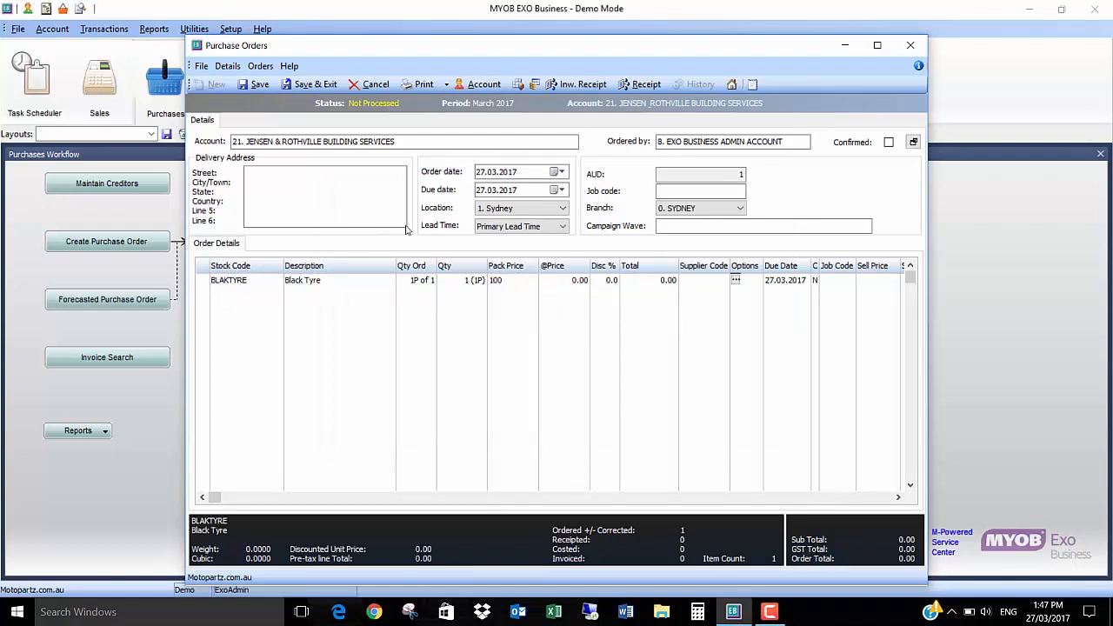
pyautogui.press('Return')
pyautogui.write('20')
pyautogui.press('Return')
pyautogui.write('100')
pyautogui.press('Return')
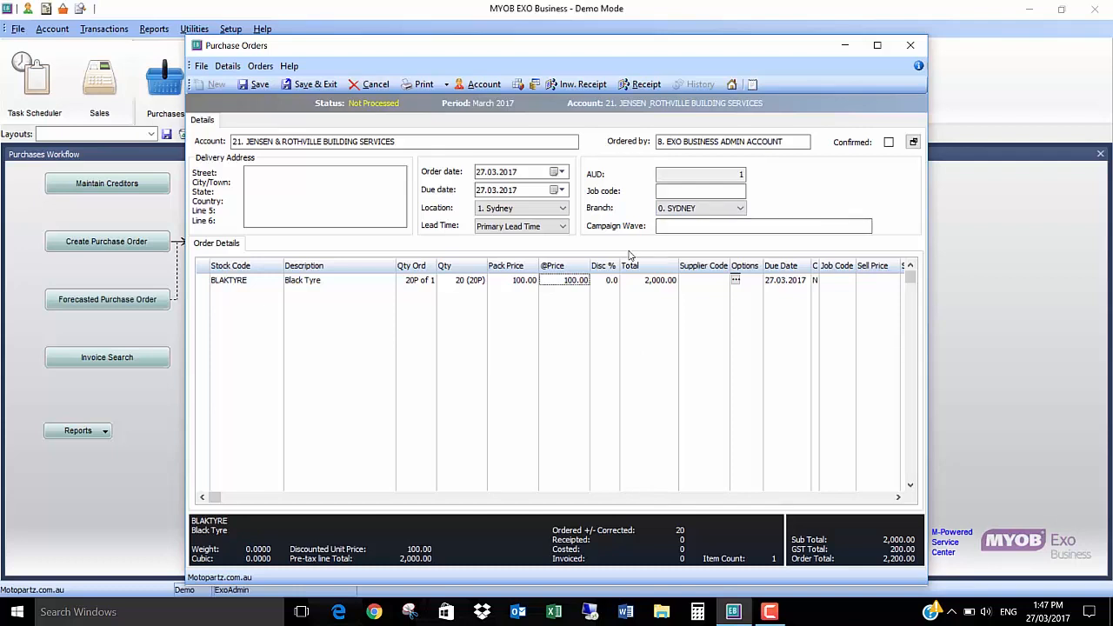
# Receipt all the Black Tyre goods on the order with manual costing, and close the printed goods receipt preview.
pyautogui.click(595, 85)
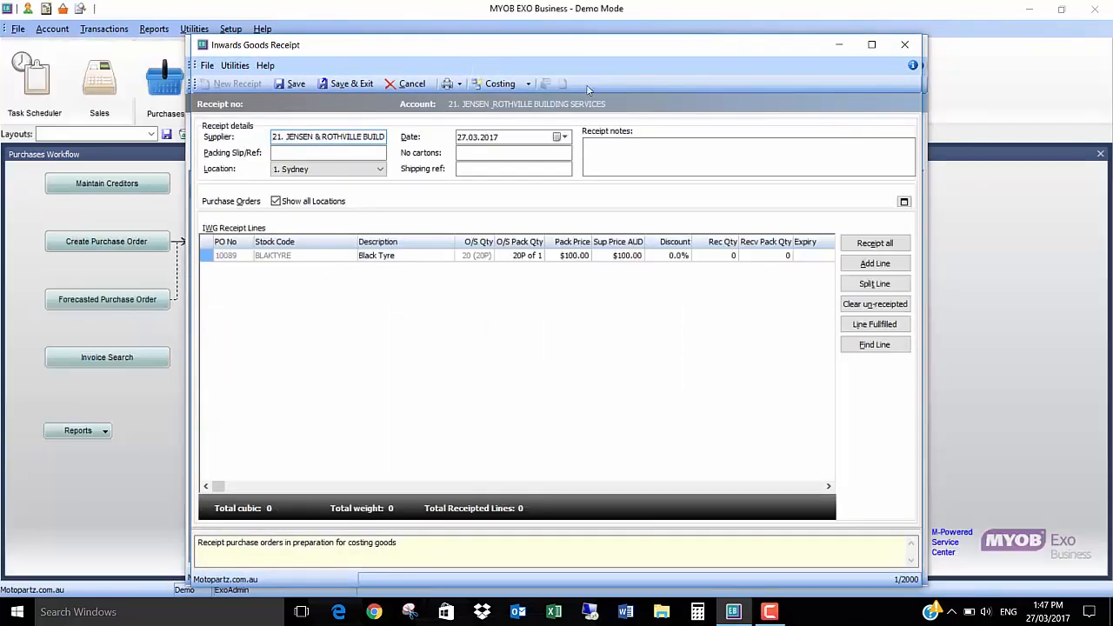
pyautogui.click(876, 243)
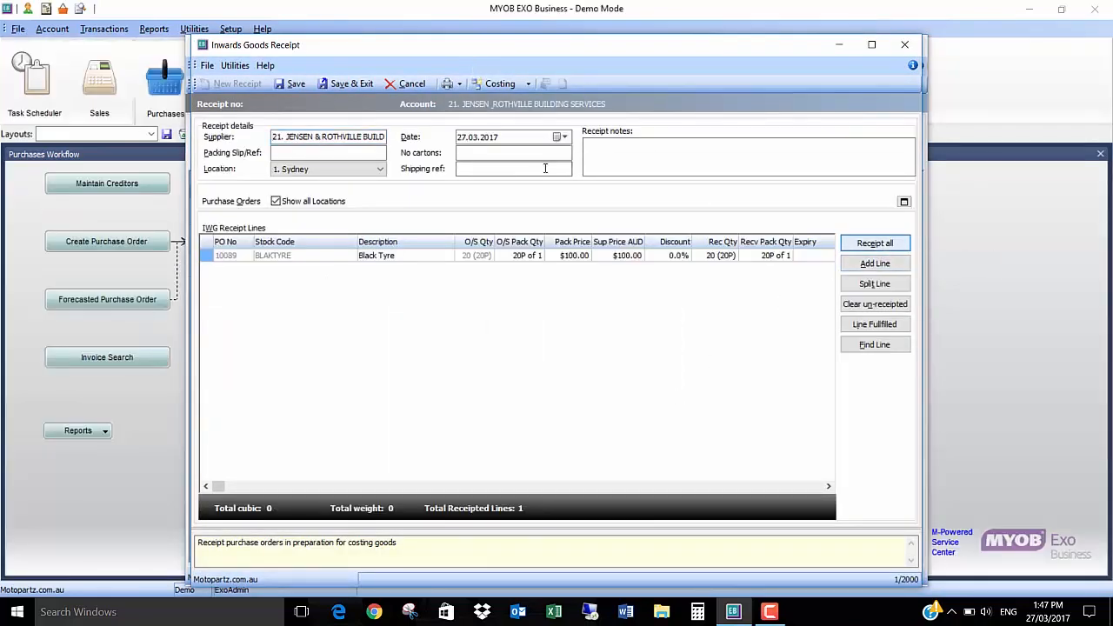
pyautogui.click(501, 84)
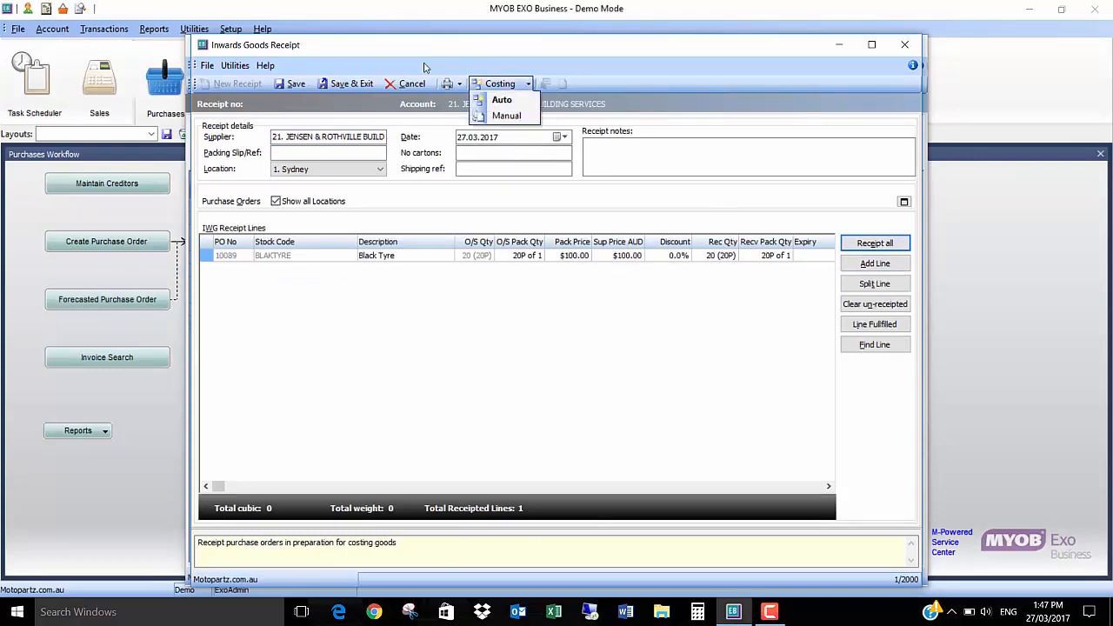
pyautogui.click(513, 120)
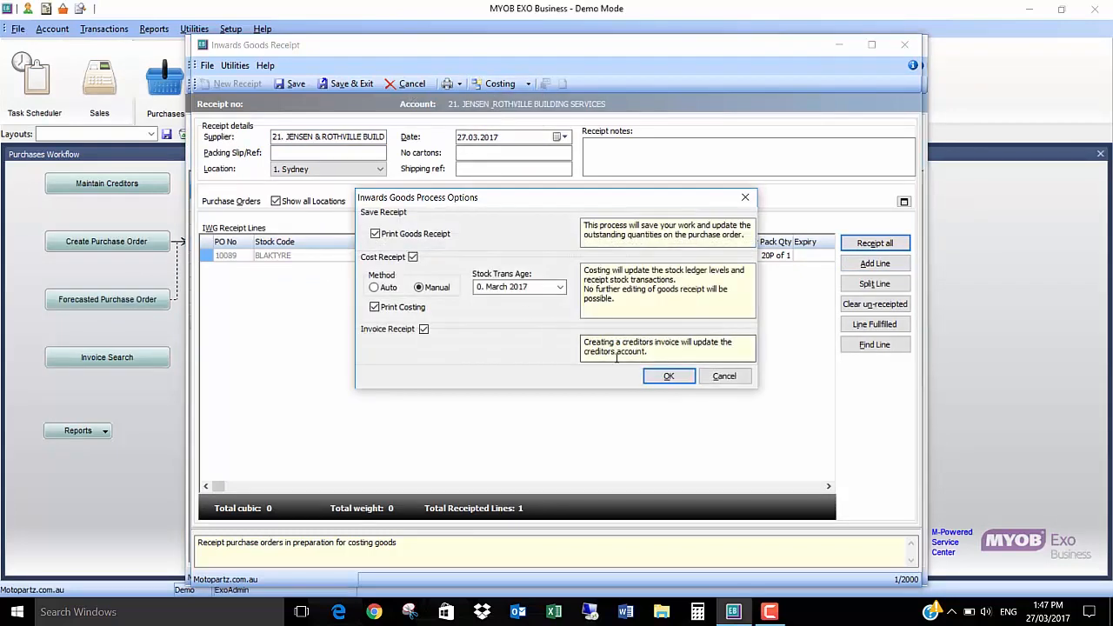
pyautogui.click(668, 376)
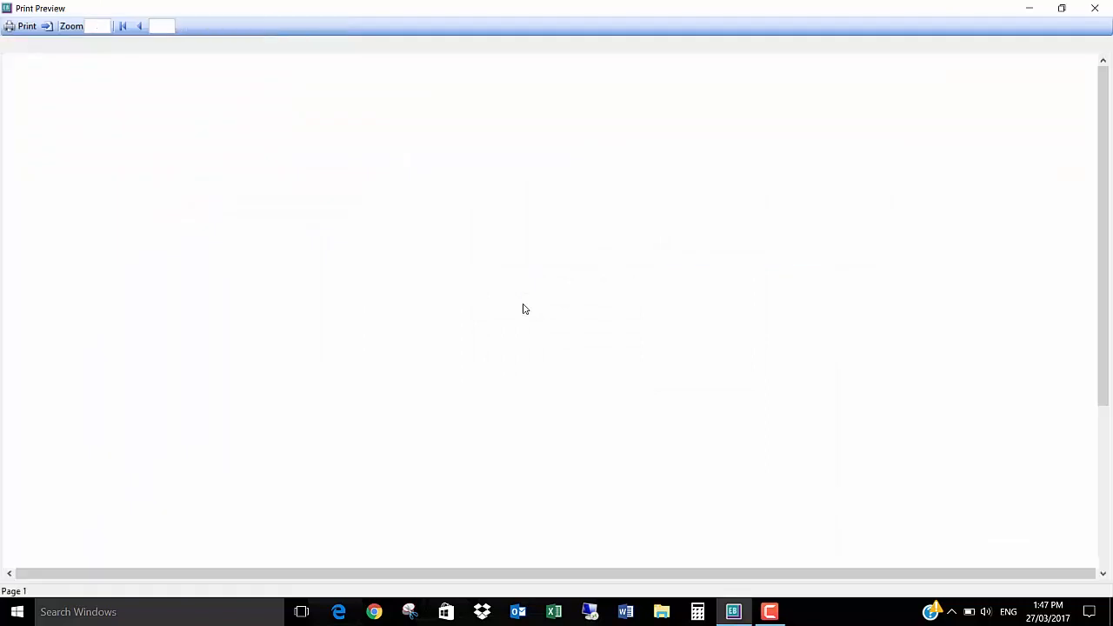
pyautogui.click(347, 26)
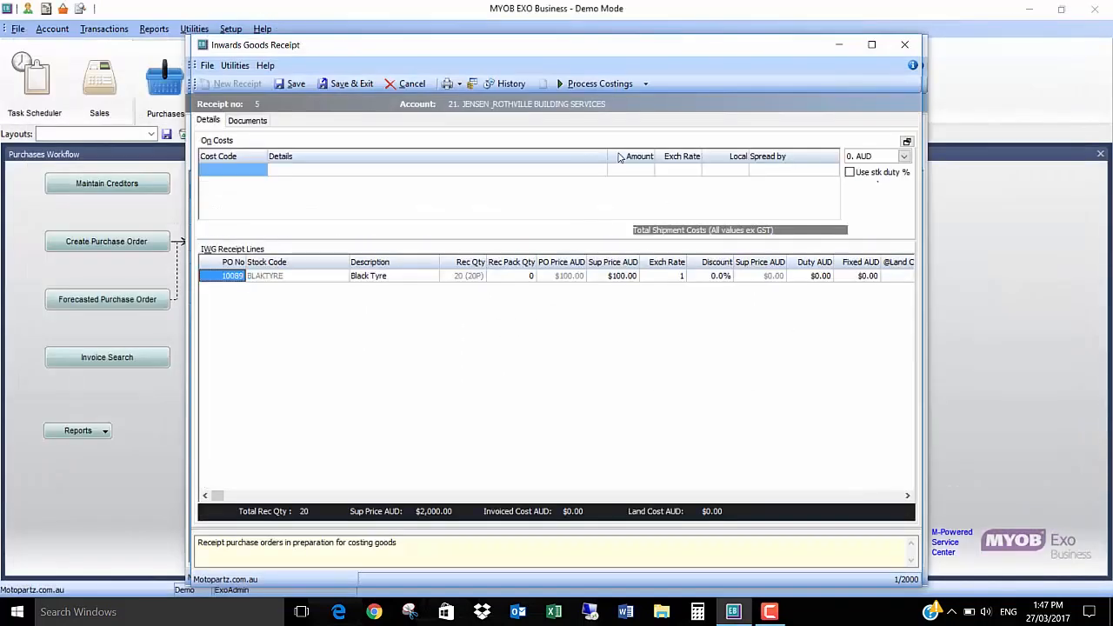
# Calculate and process the costings for the goods receipt, and close the Inwards Goods Costing report.
pyautogui.click(646, 84)
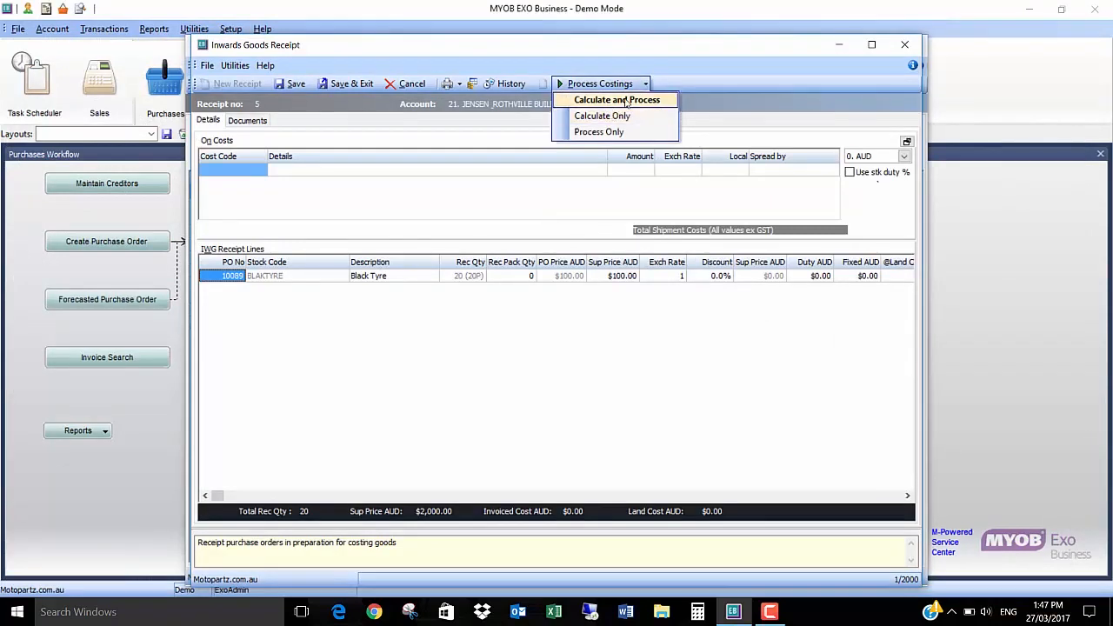
pyautogui.click(625, 101)
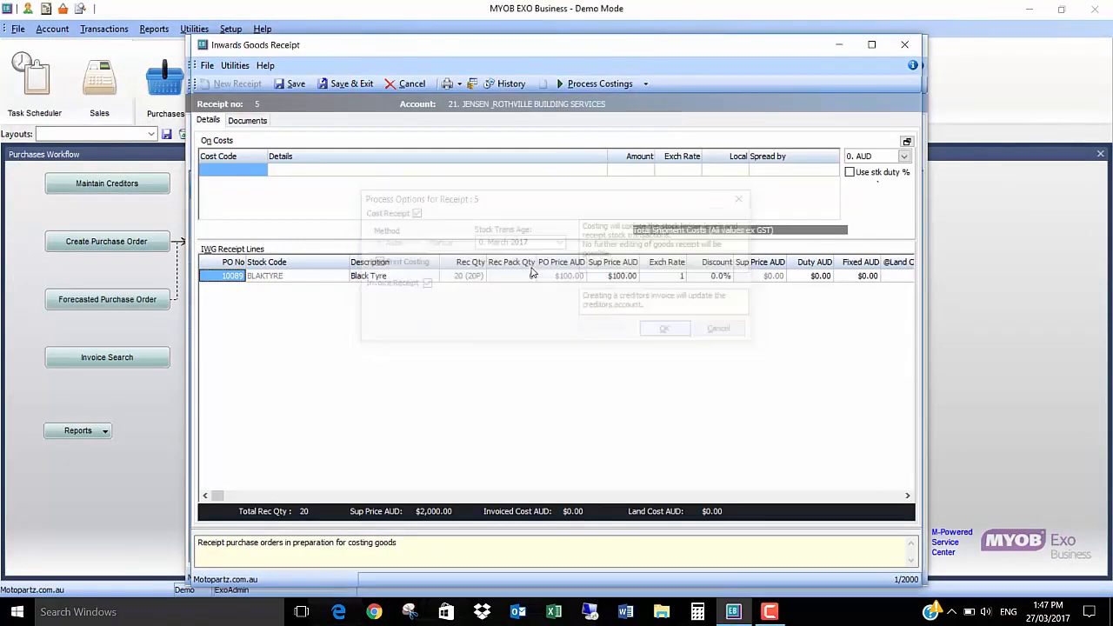
pyautogui.press('Return')
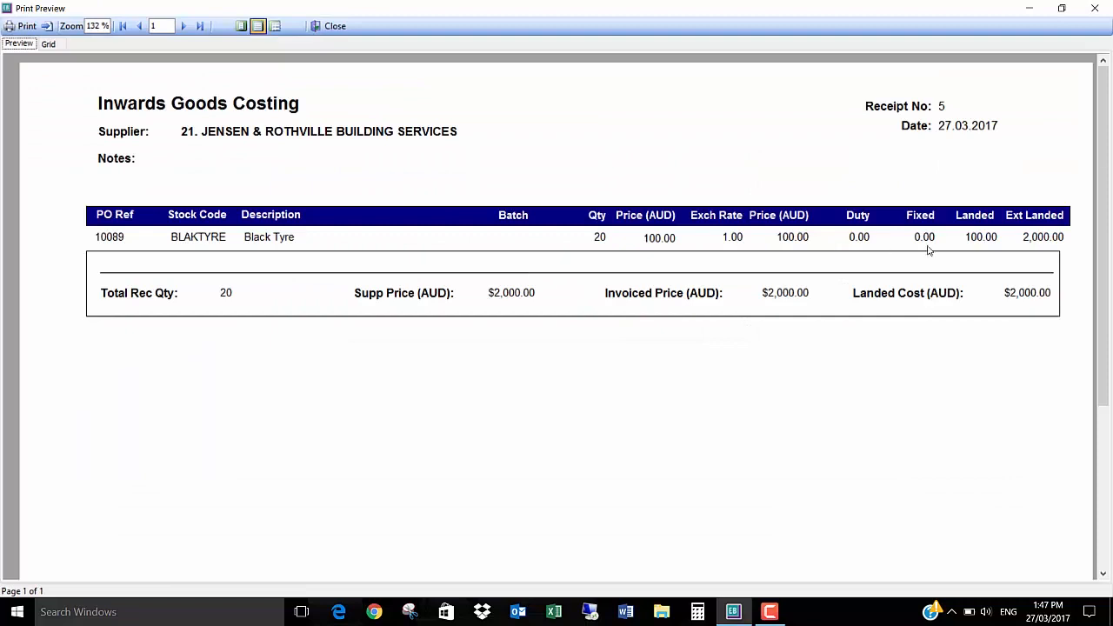
pyautogui.click(1095, 8)
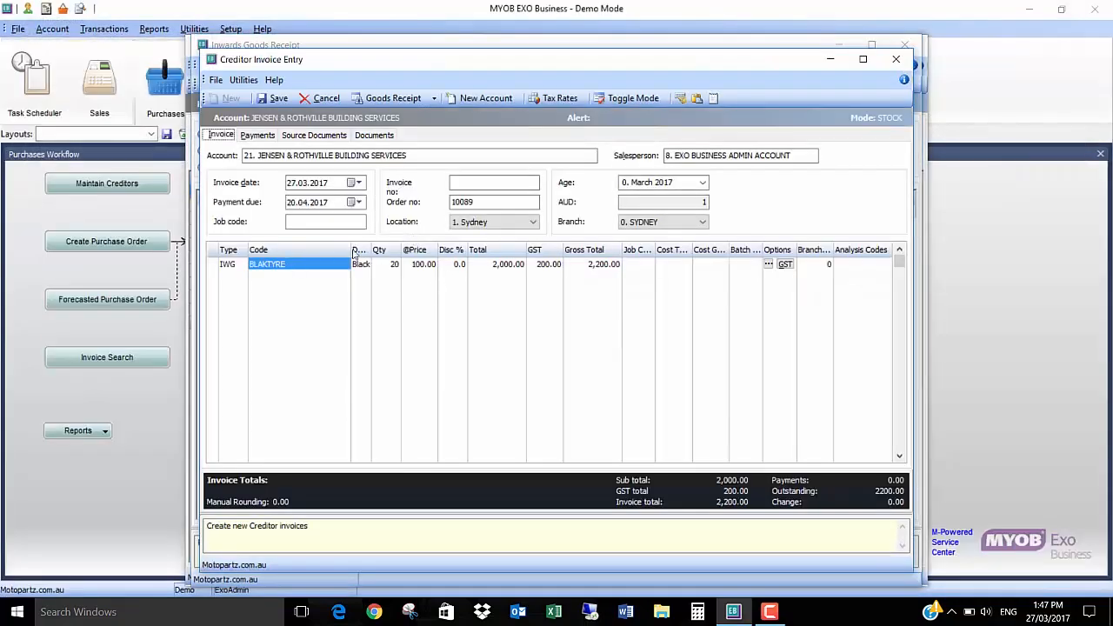
# Save the creditor invoice with invoice number 789, and close the purchase orders.
pyautogui.write('789')
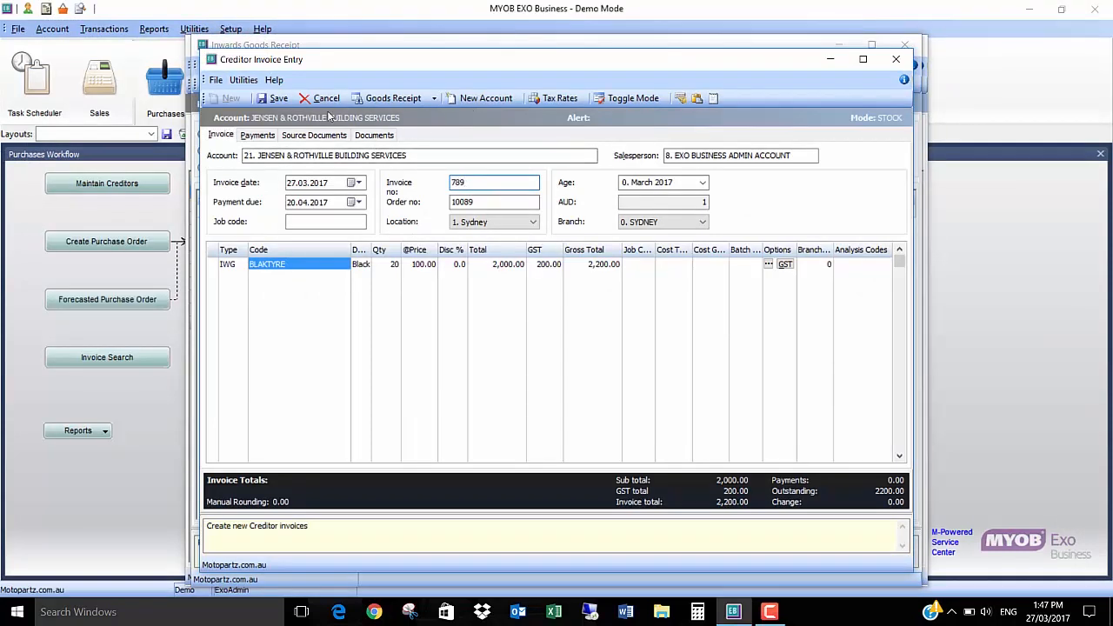
pyautogui.click(276, 101)
pyautogui.click(543, 355)
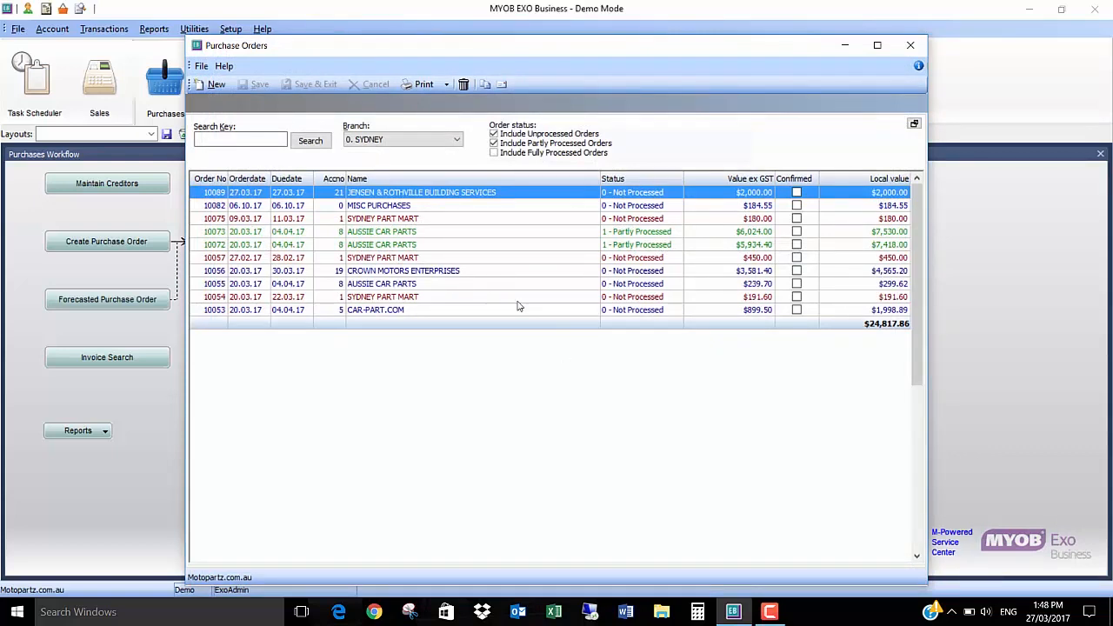
pyautogui.click(910, 47)
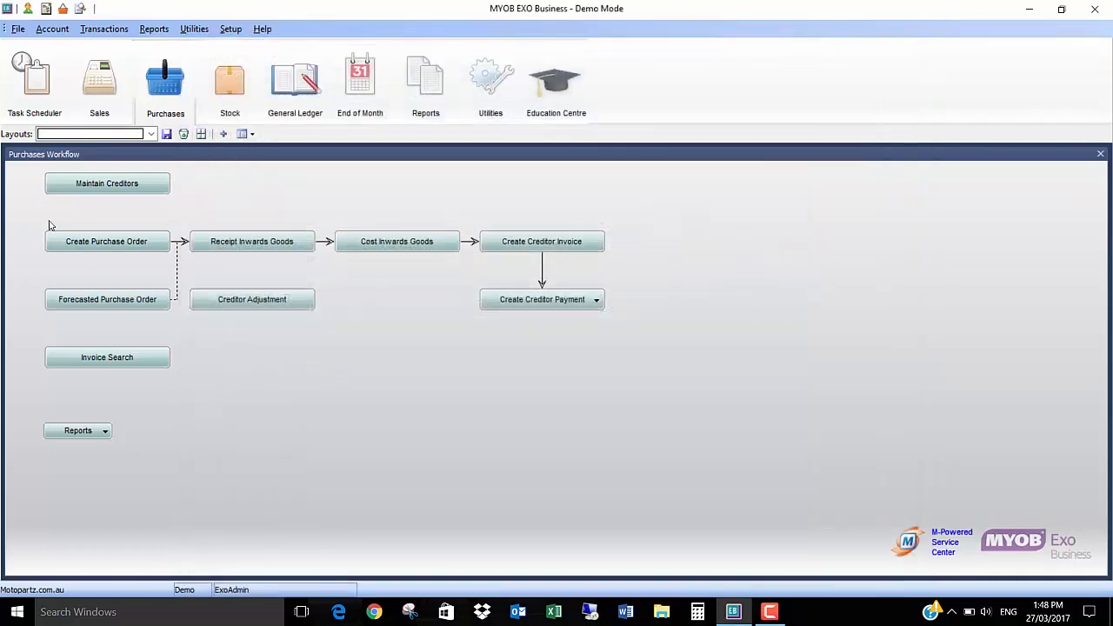
# Search the stock items for BLAK and check the Black Tyre item's cost prices and stock levels.
pyautogui.click(229, 85)
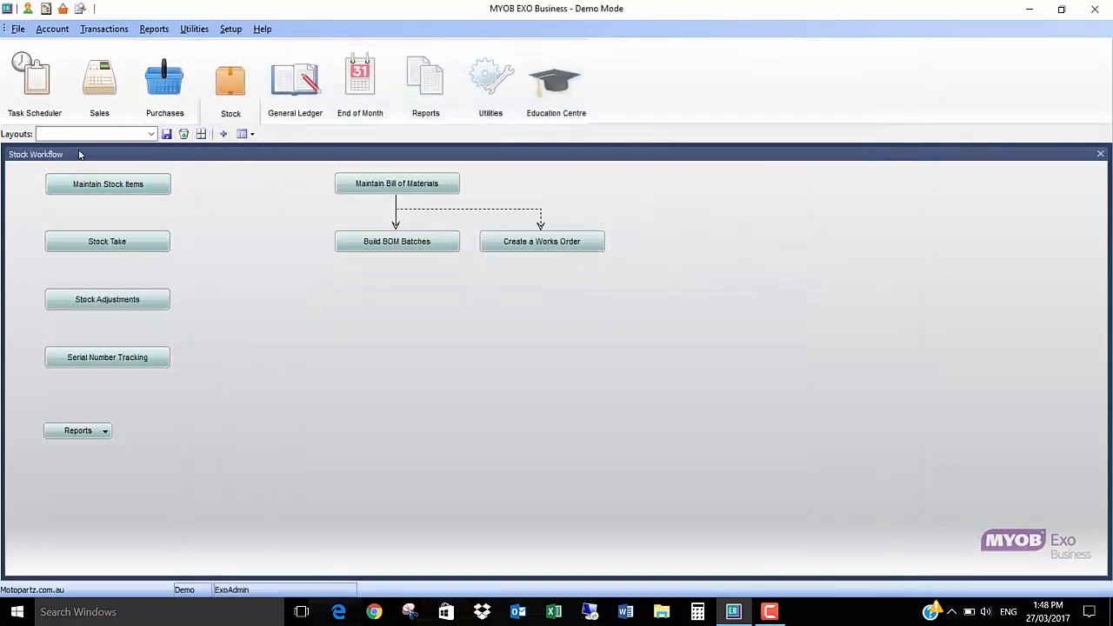
pyautogui.write('BLAK')
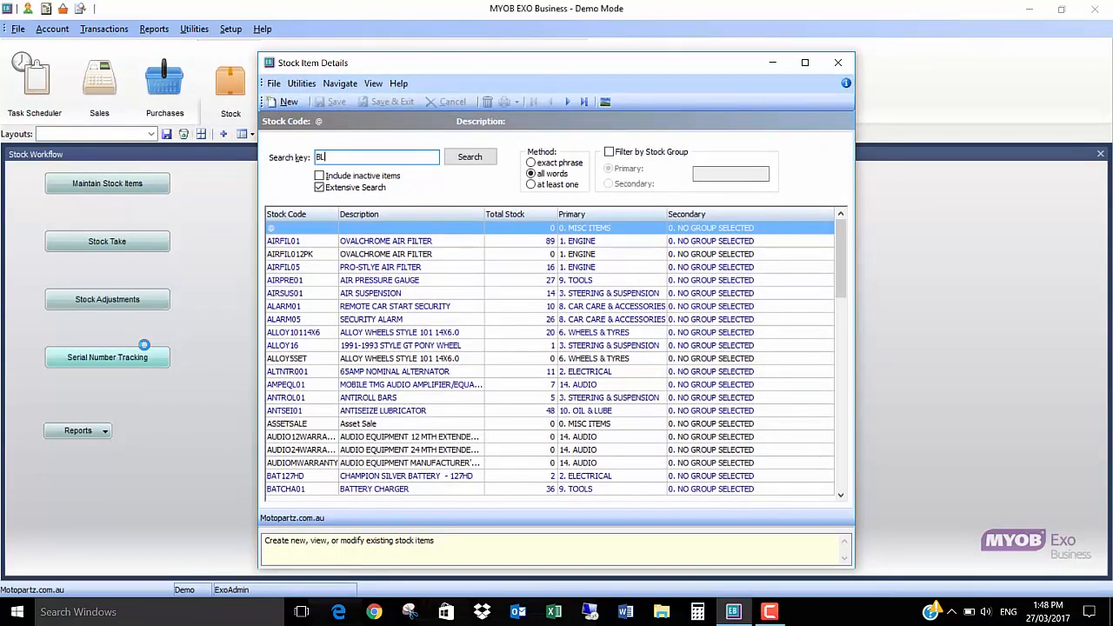
pyautogui.press('Return')
pyautogui.doubleClick(326, 230)
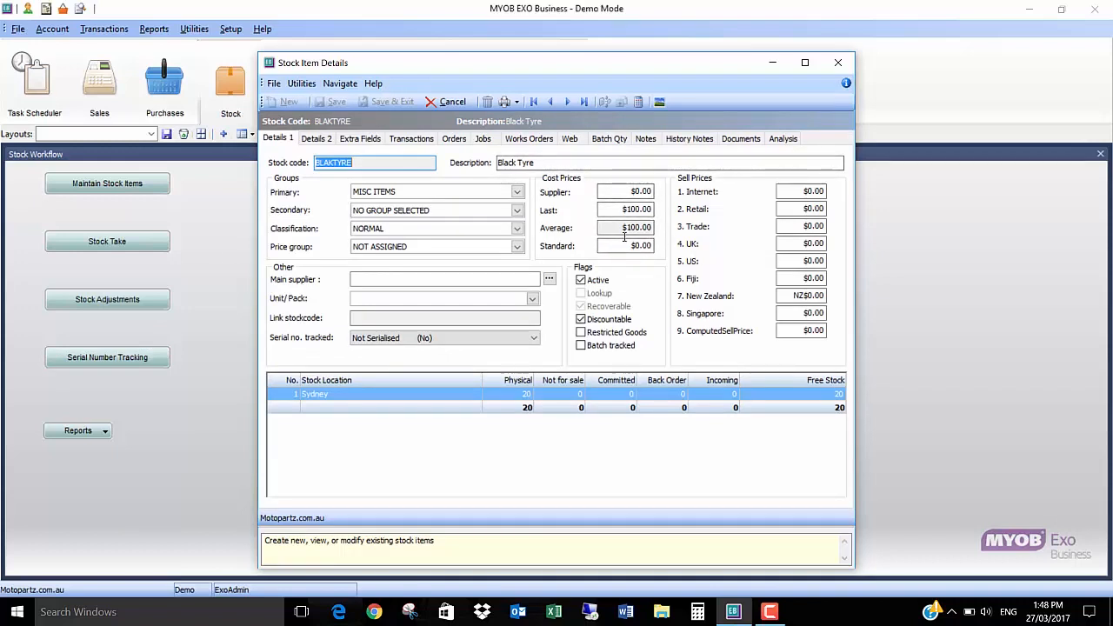
pyautogui.click(451, 102)
pyautogui.click(838, 62)
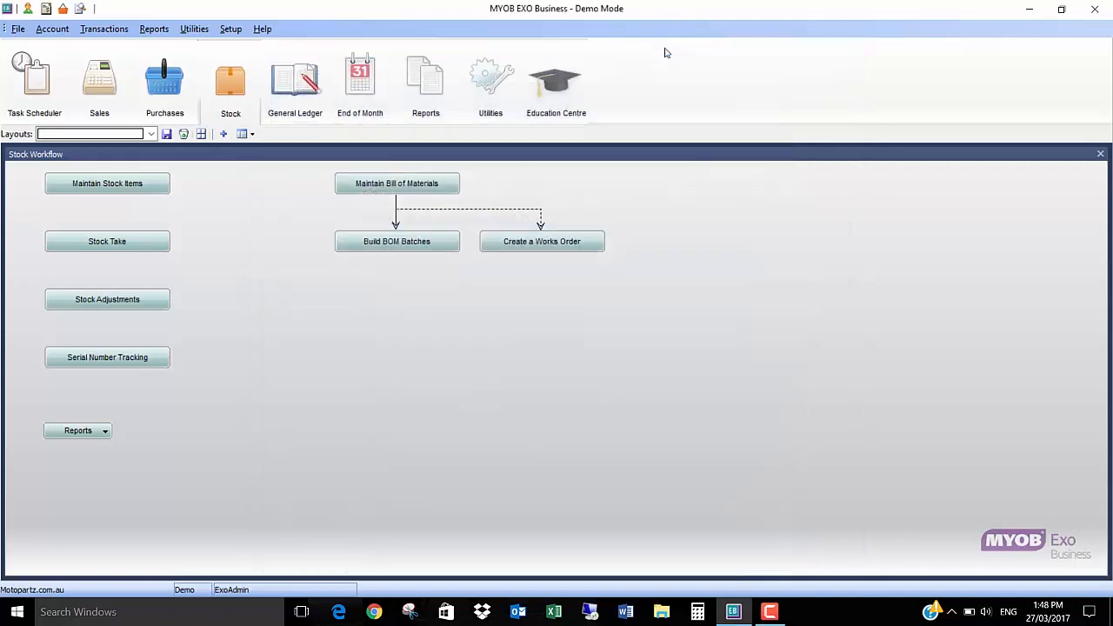
# Start a new sales order and assign it to the retail customer's account found through the account search.
pyautogui.click(161, 92)
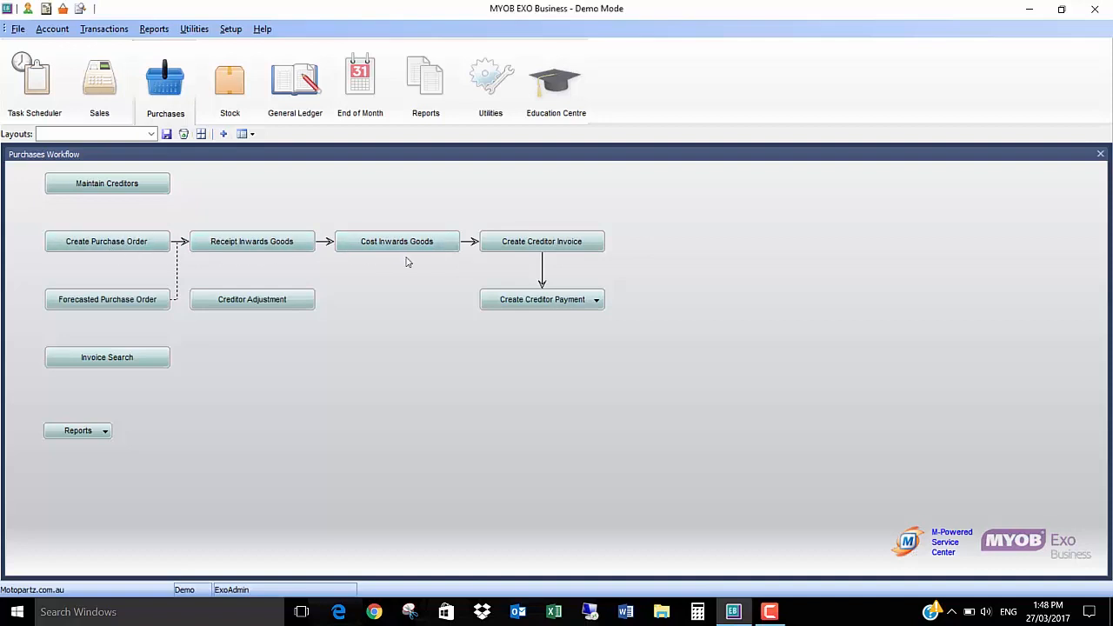
pyautogui.click(89, 78)
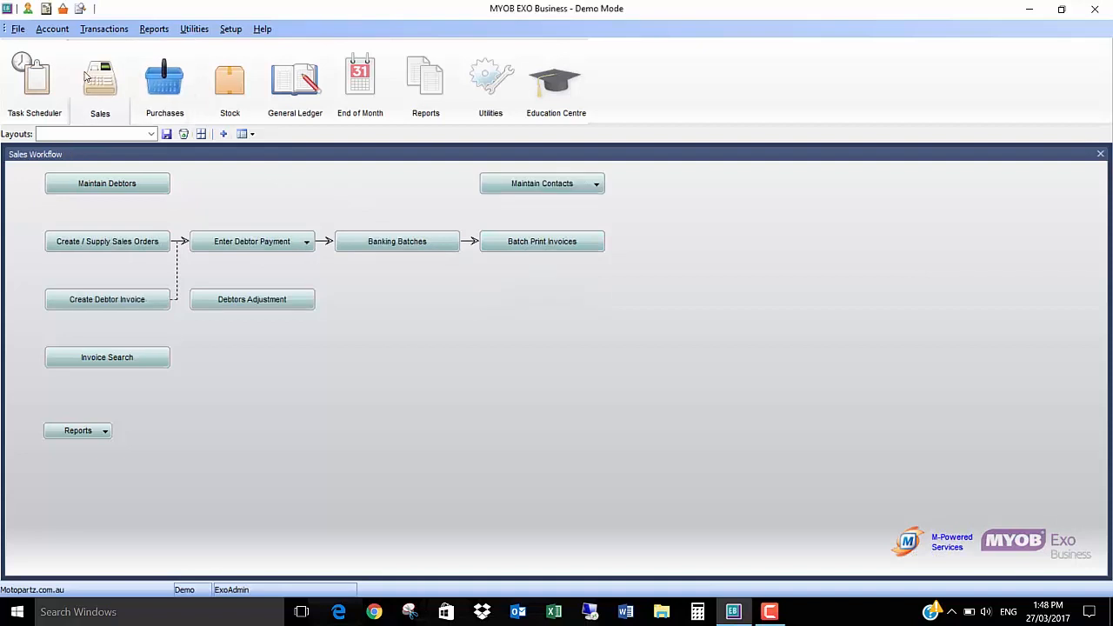
pyautogui.click(108, 242)
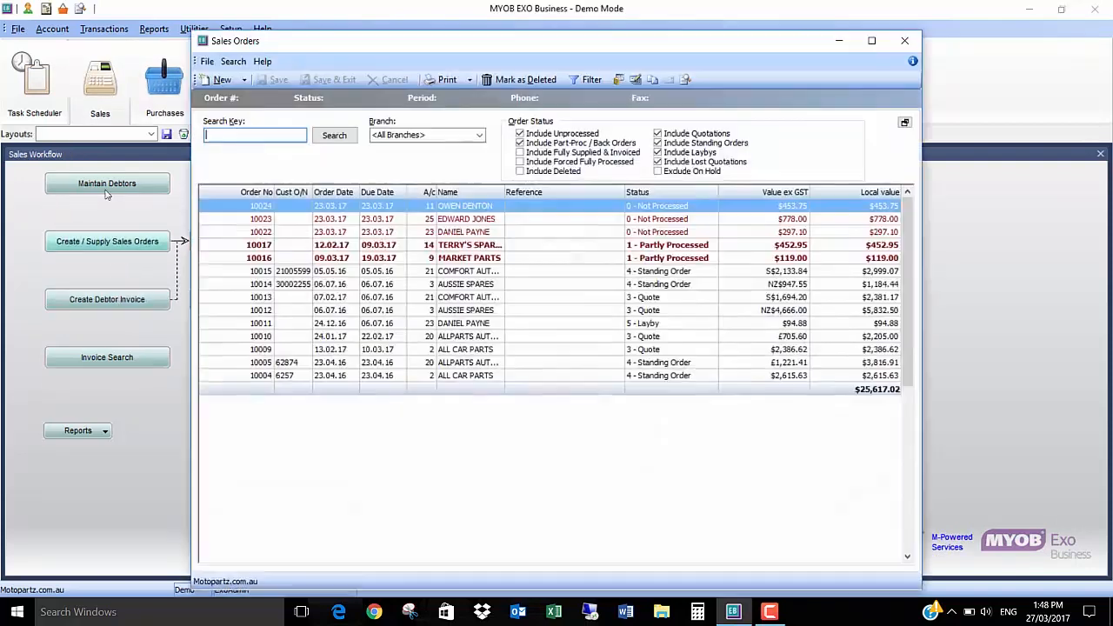
pyautogui.click(217, 79)
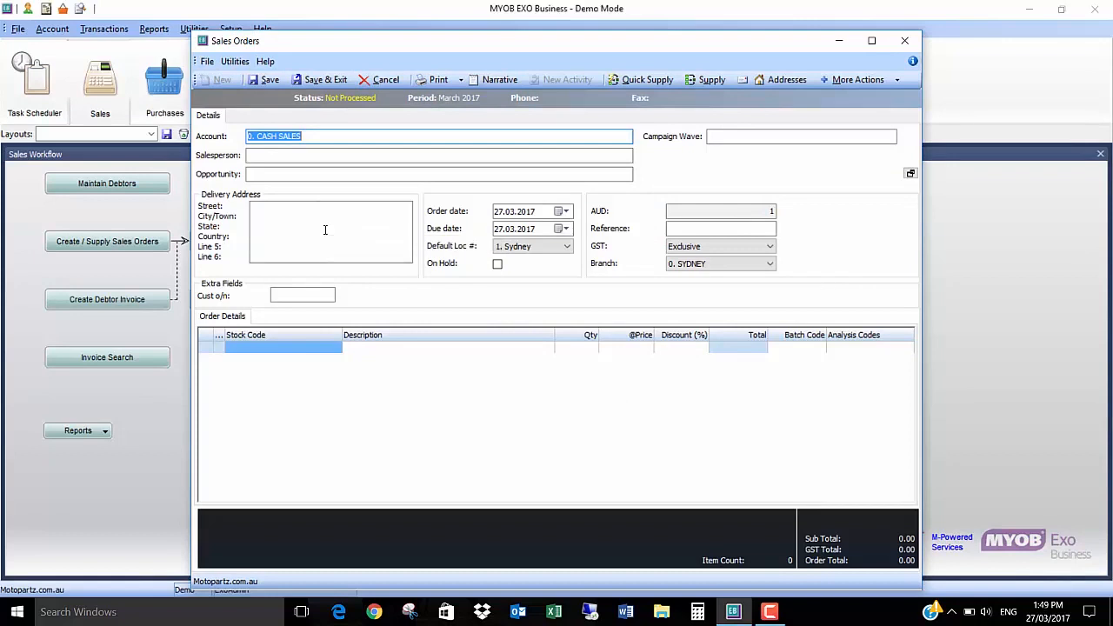
pyautogui.write('?')
pyautogui.press('Return')
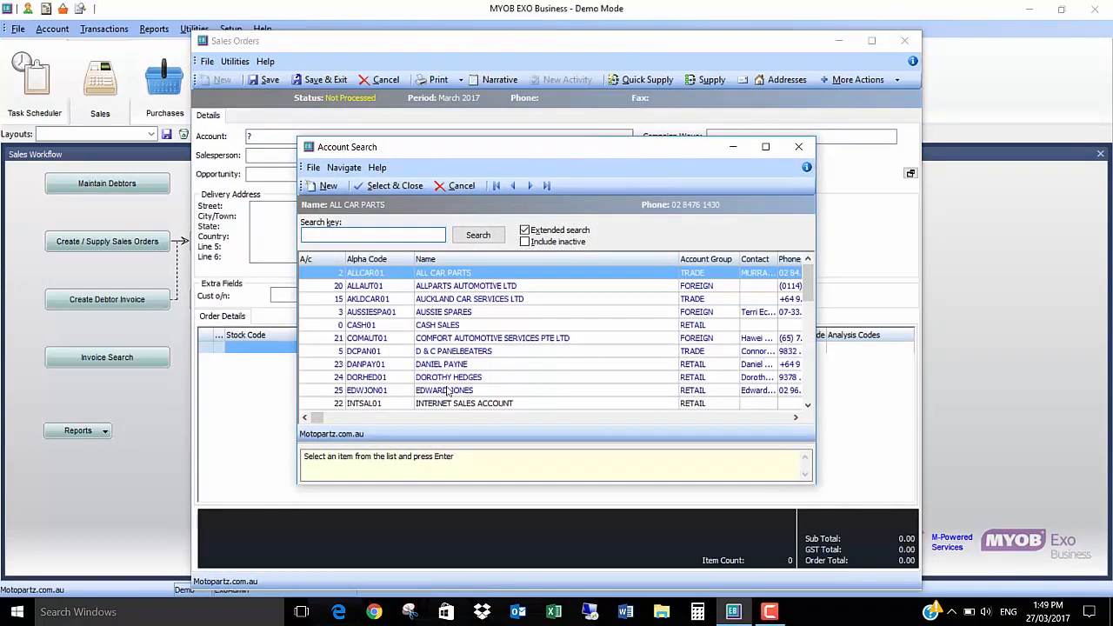
pyautogui.moveTo(810, 297); pyautogui.dragTo(810, 324)
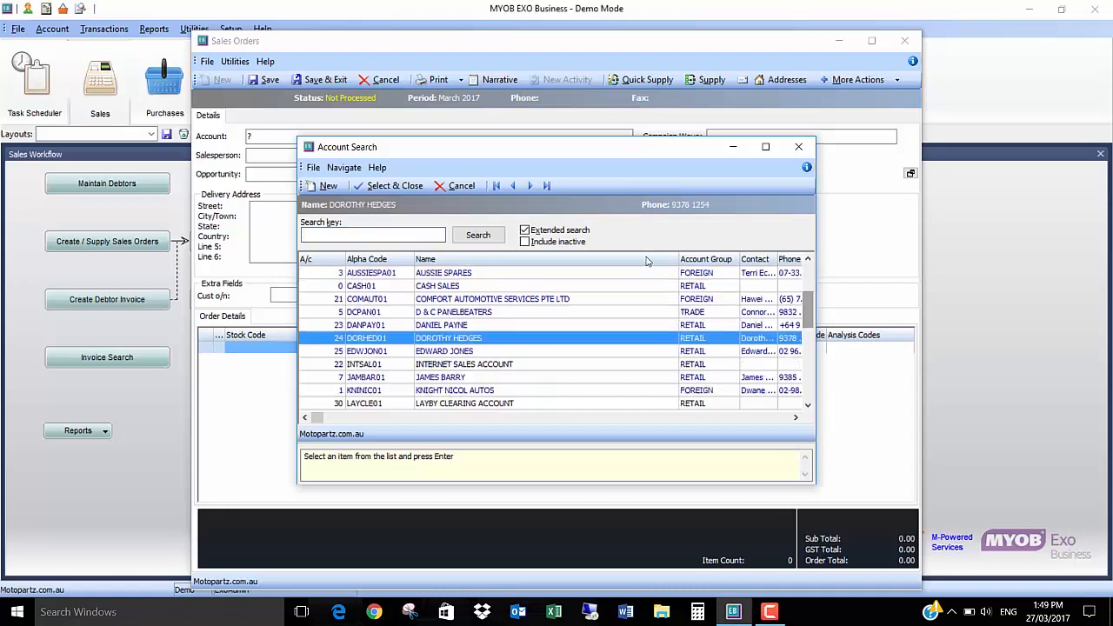
pyautogui.doubleClick(437, 325)
# Add stock item BLAKTYRE to the sales order with a quantity of 20 at a price of 200.
pyautogui.click(245, 354)
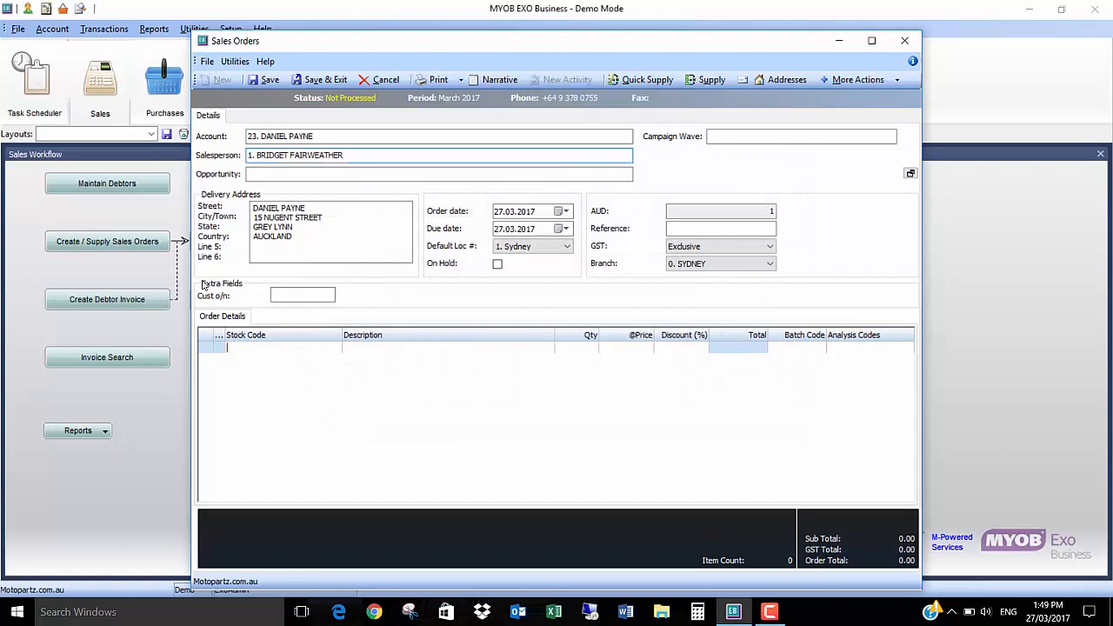
pyautogui.write('BLAK')
pyautogui.press('Tab')
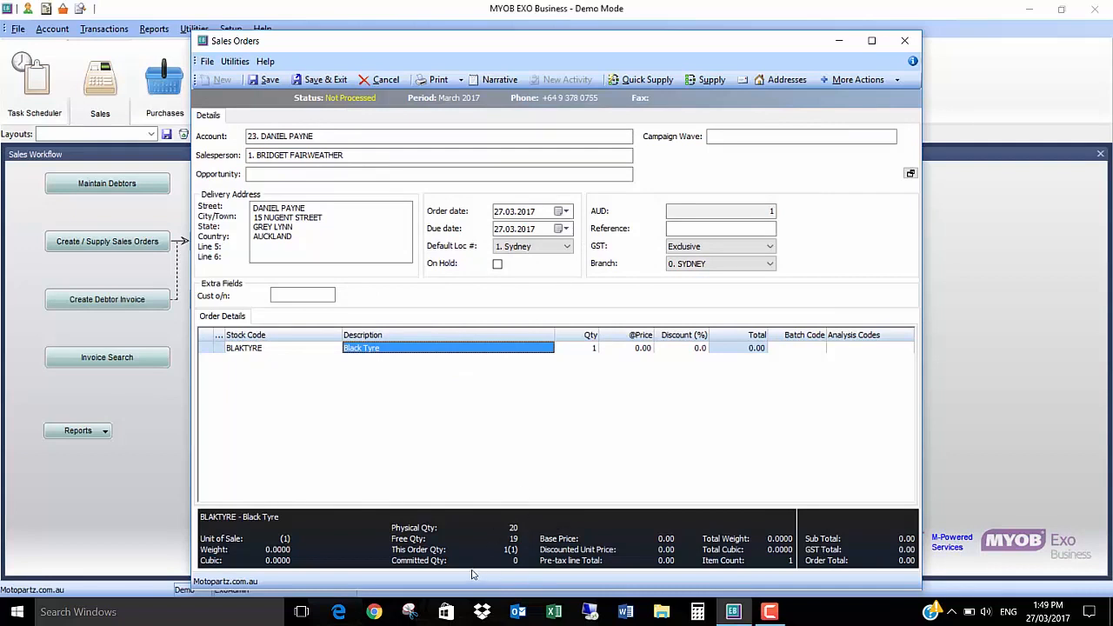
pyautogui.click(597, 350)
pyautogui.write('20')
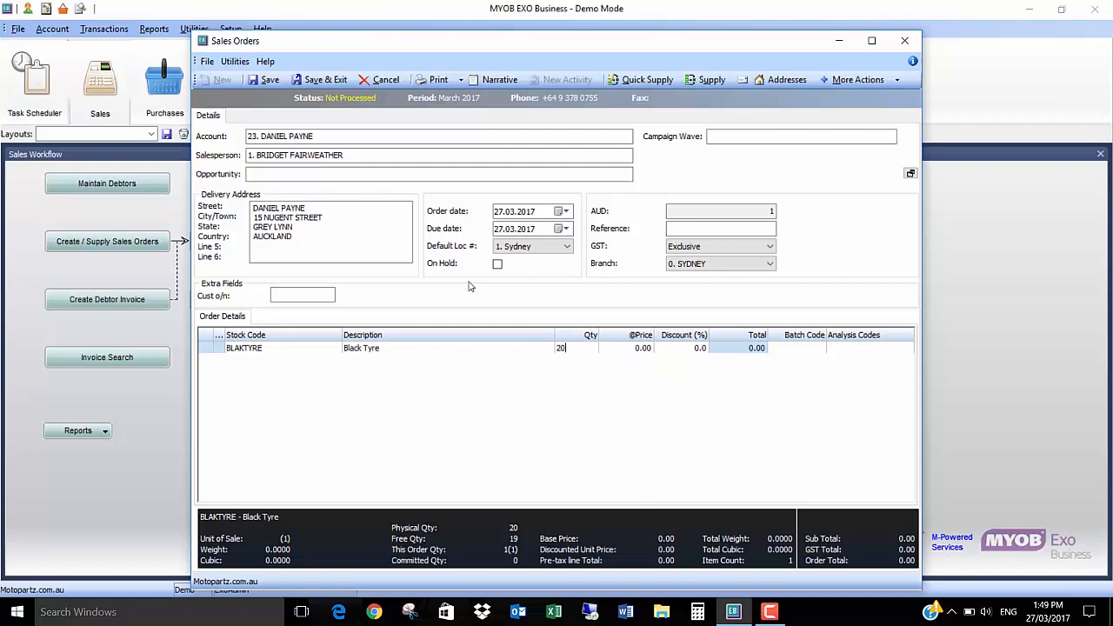
pyautogui.press('Tab')
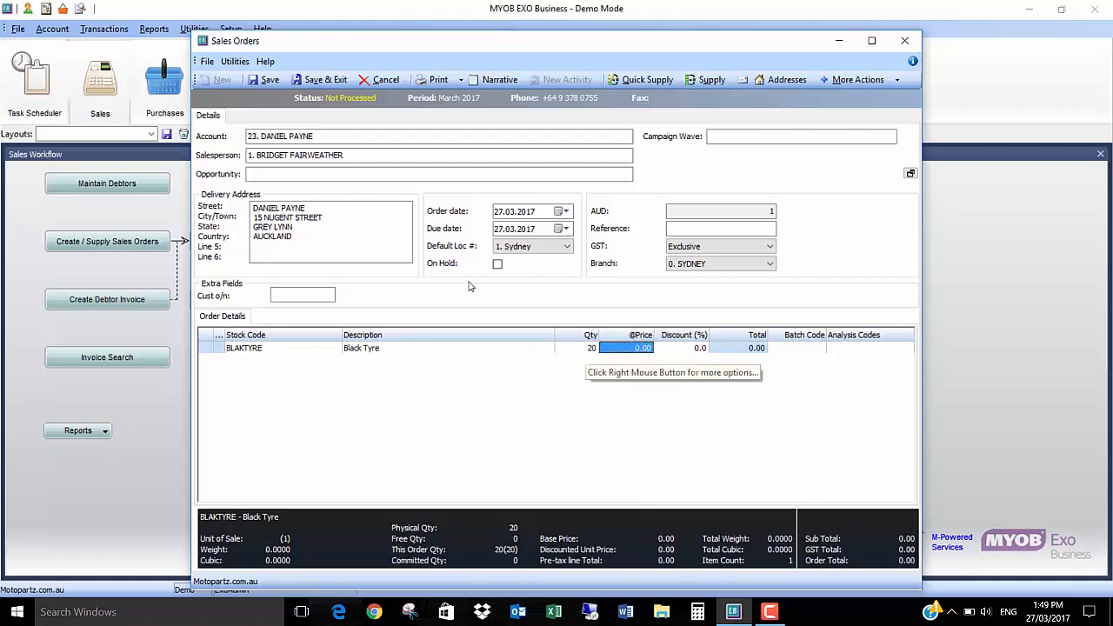
pyautogui.write('200')
pyautogui.press('Tab')
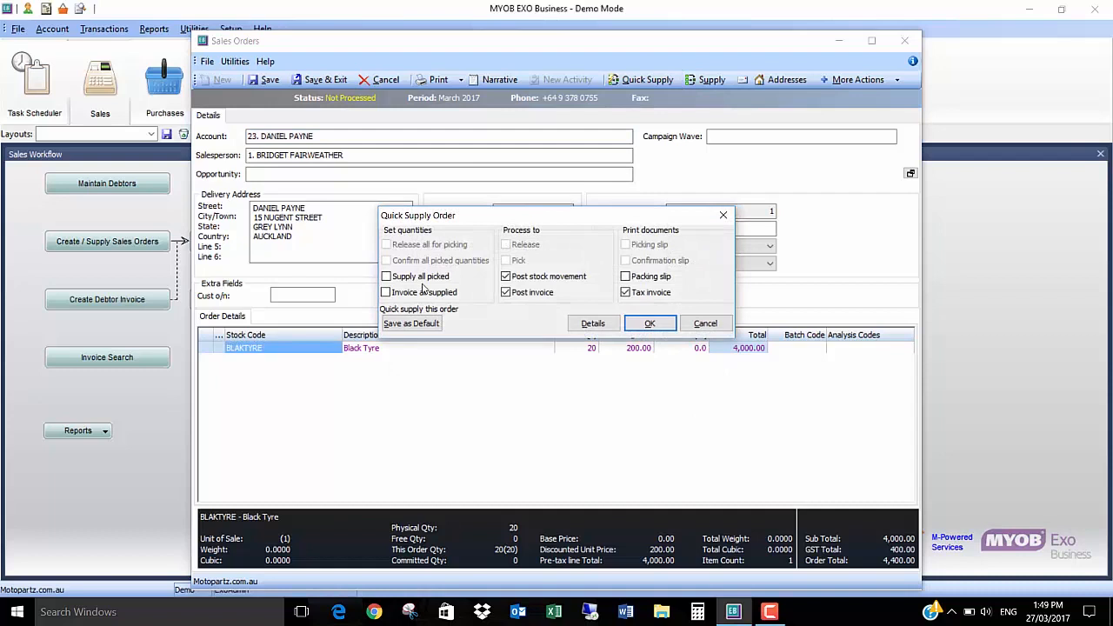
# Quick supply the order with Invoice as supplied and no tax invoice printout, accept the 9.00 freight charge, and close the sales orders.
pyautogui.click(387, 293)
pyautogui.click(625, 293)
pyautogui.click(648, 323)
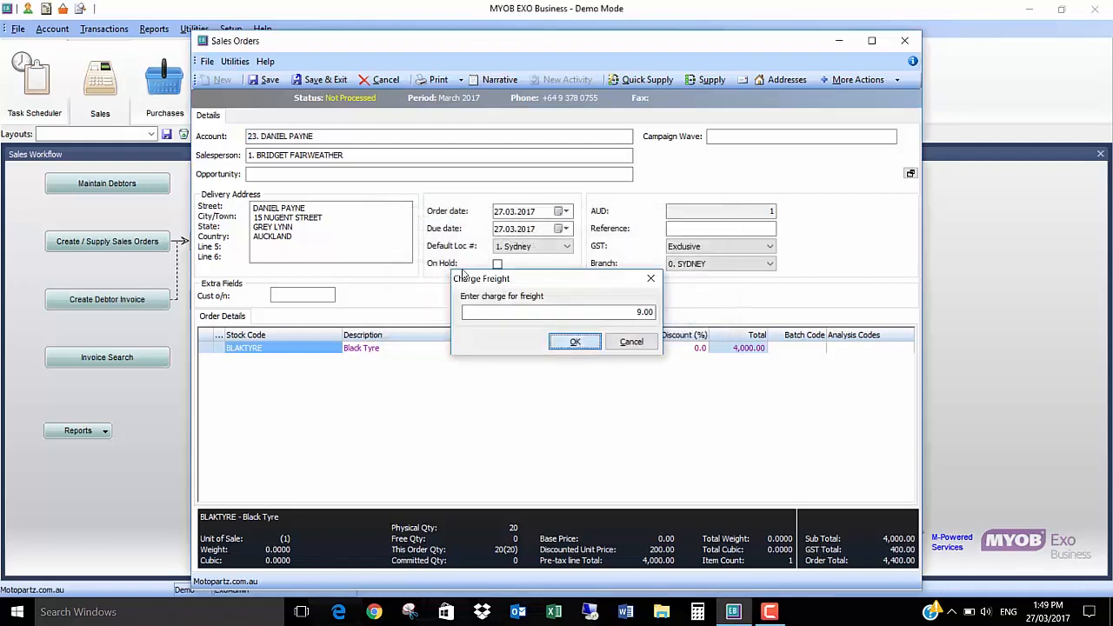
pyautogui.press('Return')
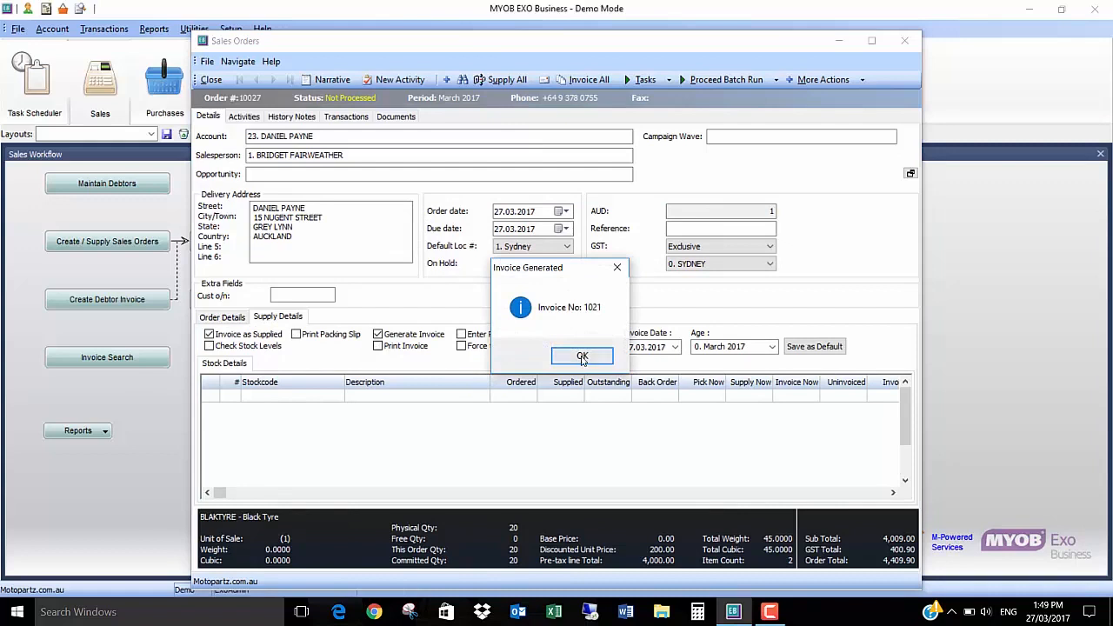
pyautogui.click(582, 359)
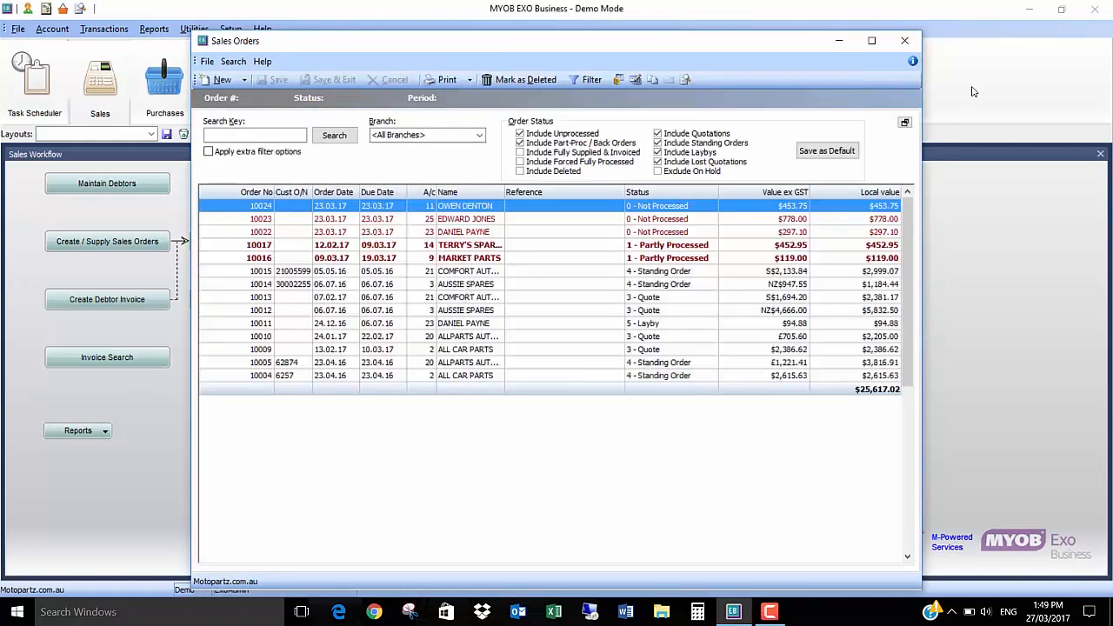
pyautogui.click(906, 44)
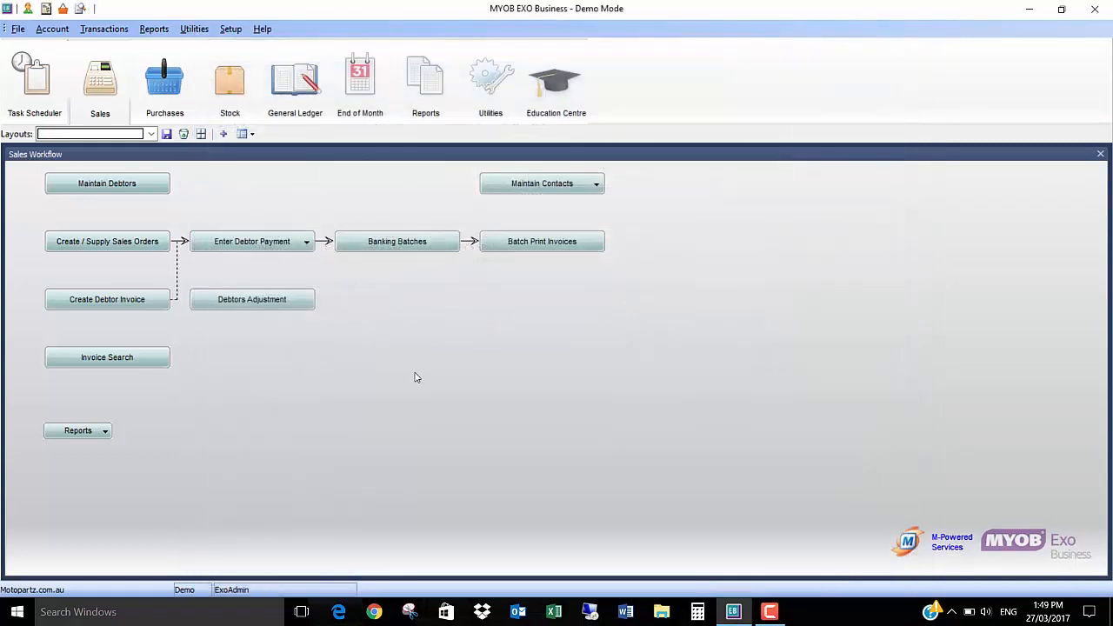
# Create a new GL post run for all unposted debtor, creditor and stock transactions, and open the GL Post Run Report.
pyautogui.click(360, 78)
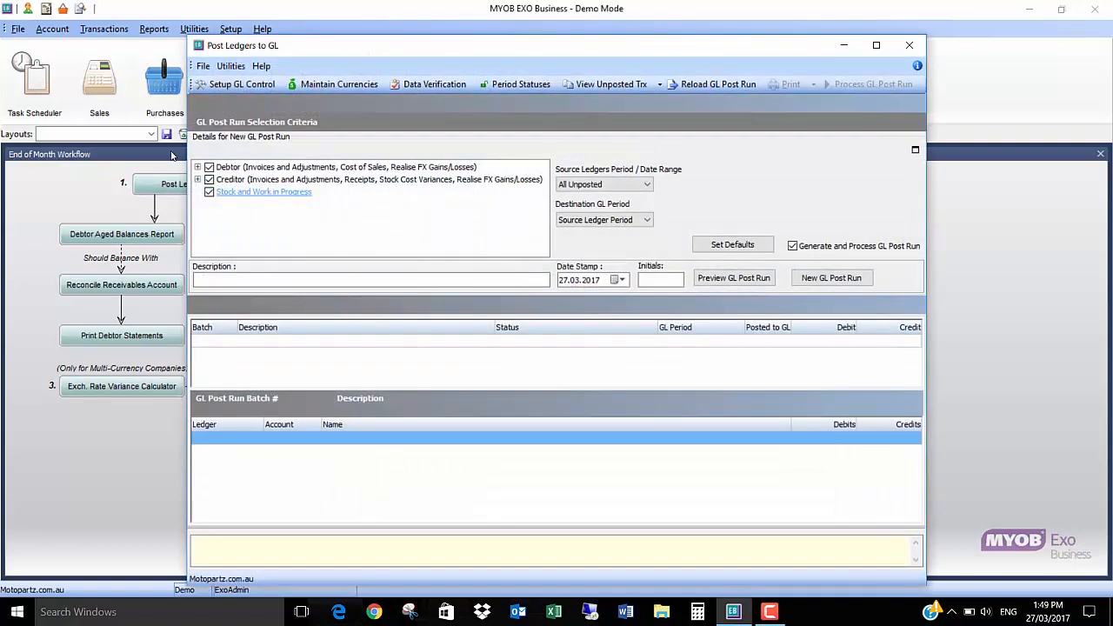
pyautogui.click(838, 280)
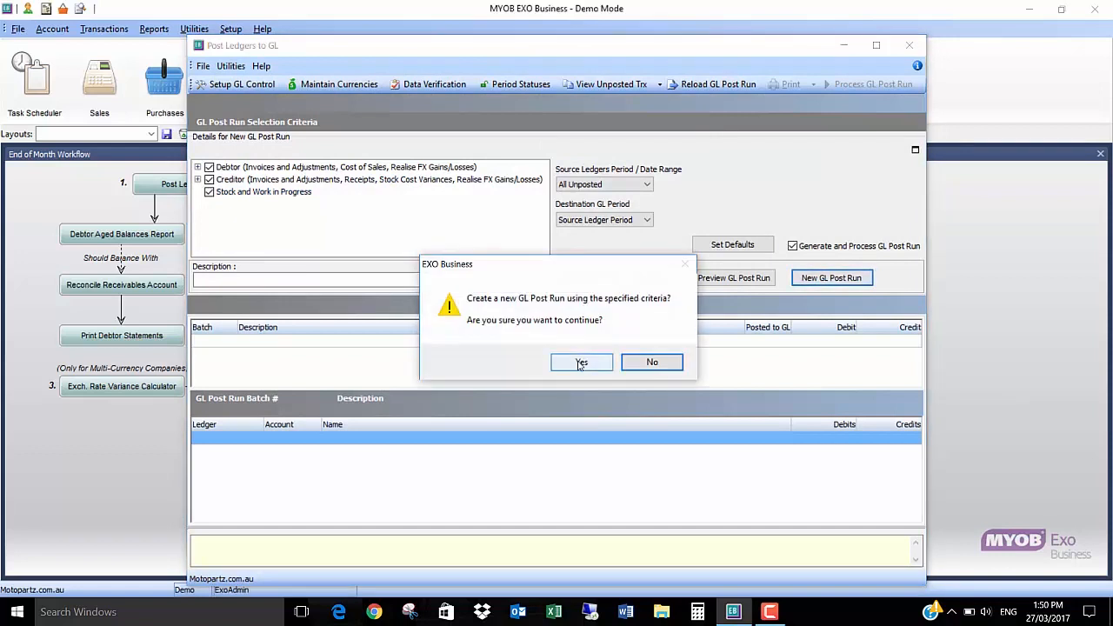
pyautogui.press('Return')
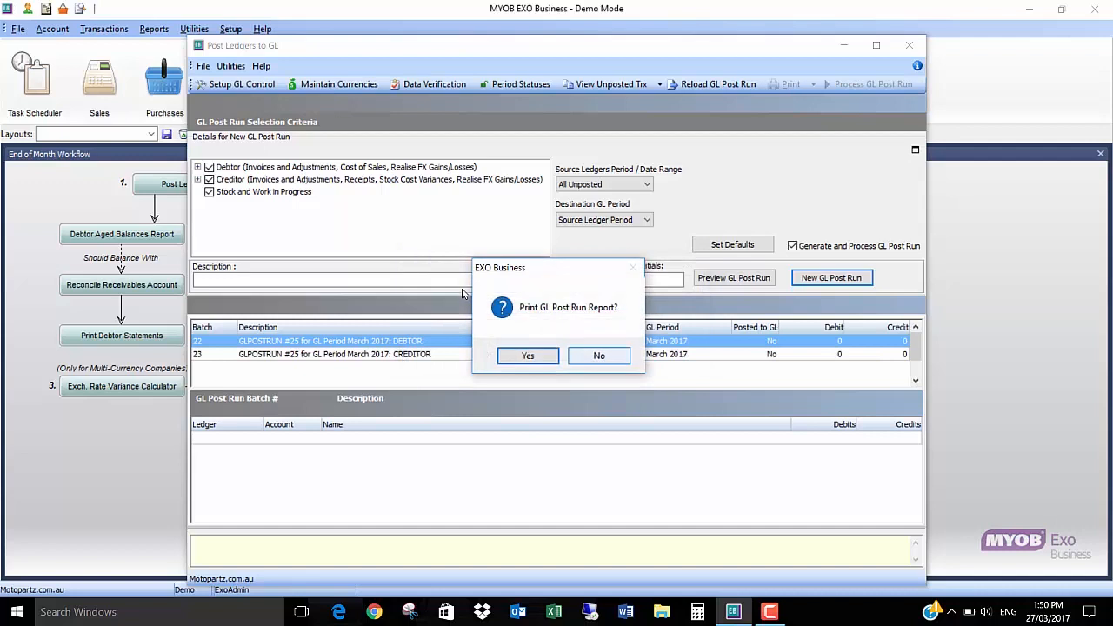
pyautogui.click(529, 356)
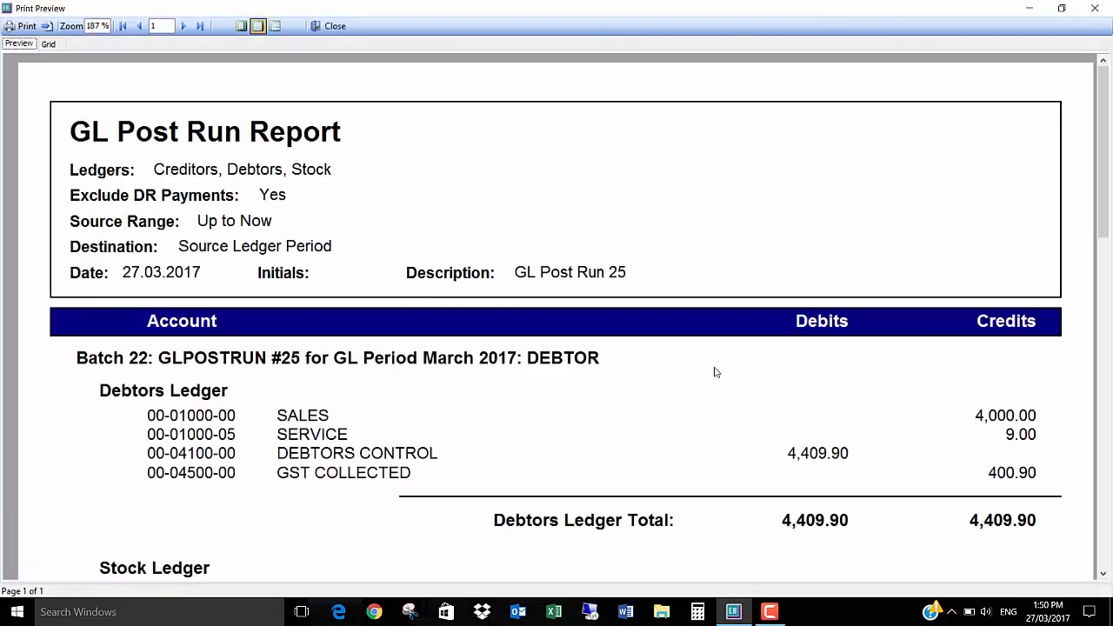
# Examine the debtor, creditor and stock ledger postings in the GL Post Run Report, comparing the debits and credits of both batches.
pyautogui.moveTo(1104, 217); pyautogui.dragTo(1101, 424)
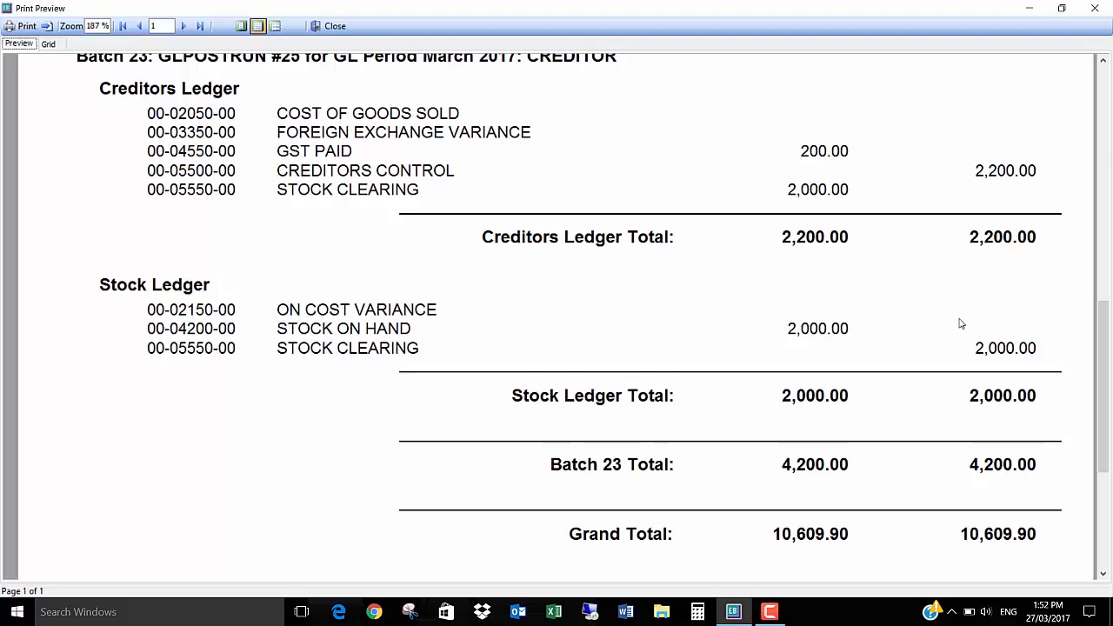
pyautogui.moveTo(1107, 445); pyautogui.dragTo(1110, 291)
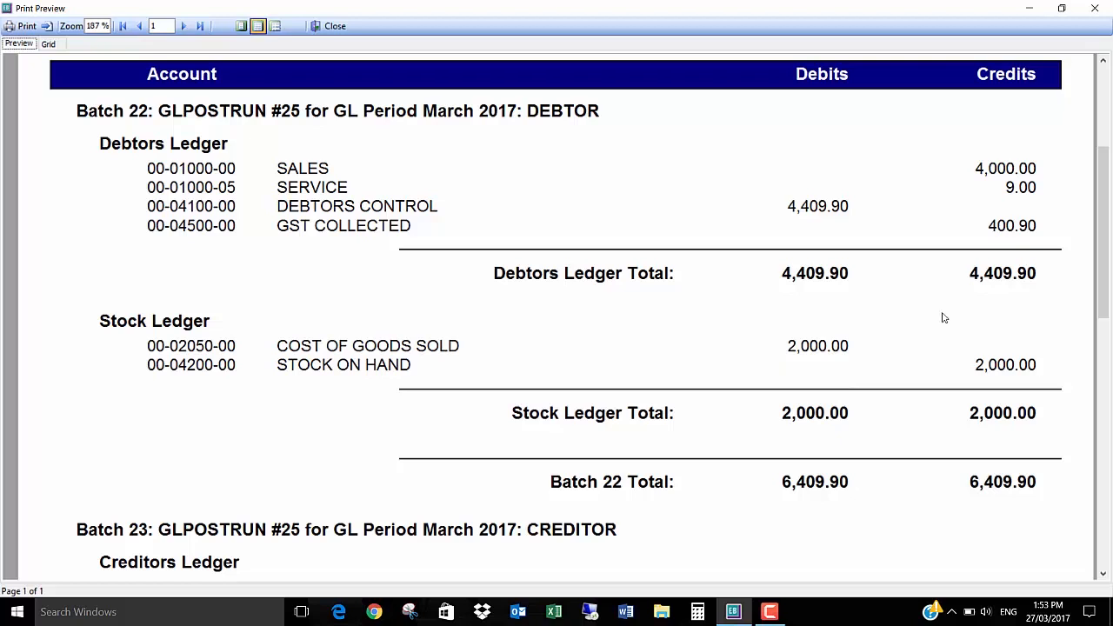
pyautogui.scroll(-3, 948, 305)
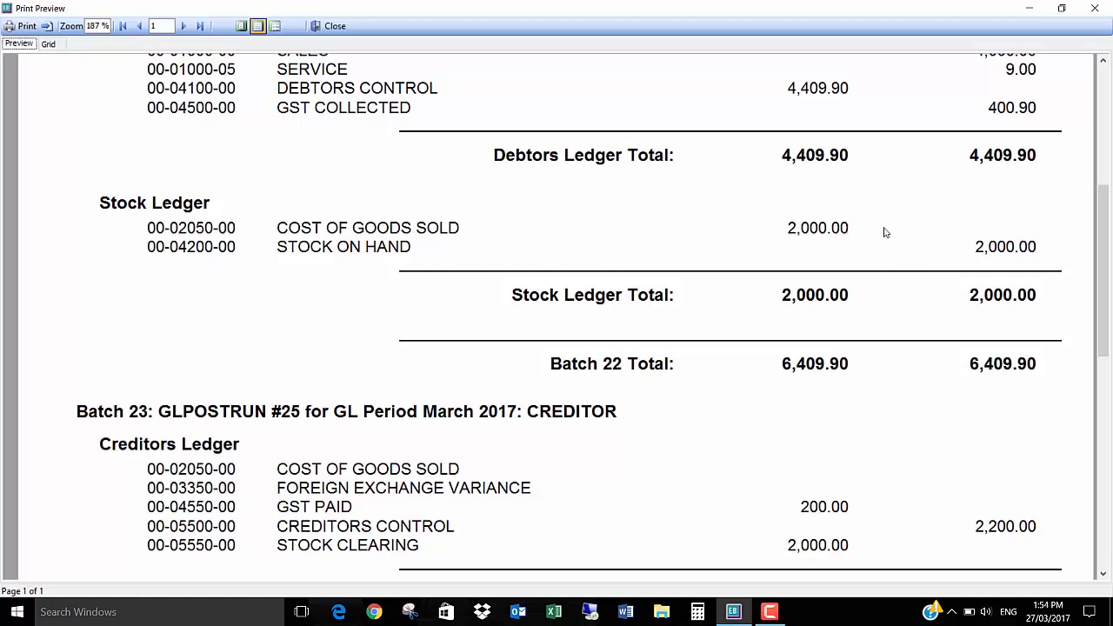
pyautogui.scroll(-3, 880, 261)
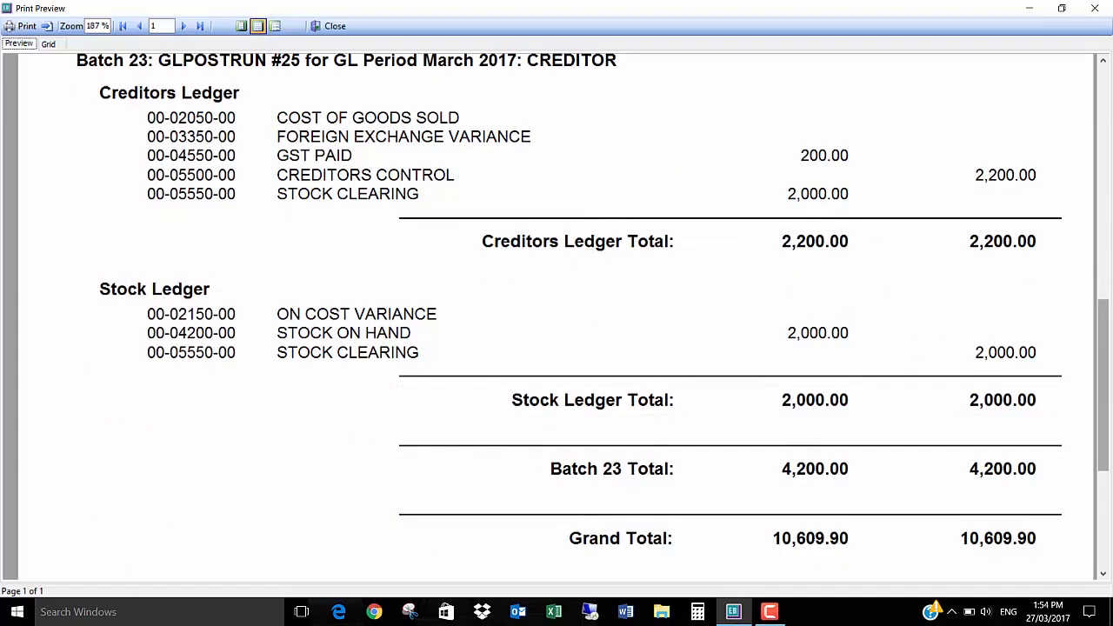
pyautogui.moveTo(1108, 392); pyautogui.dragTo(1108, 238)
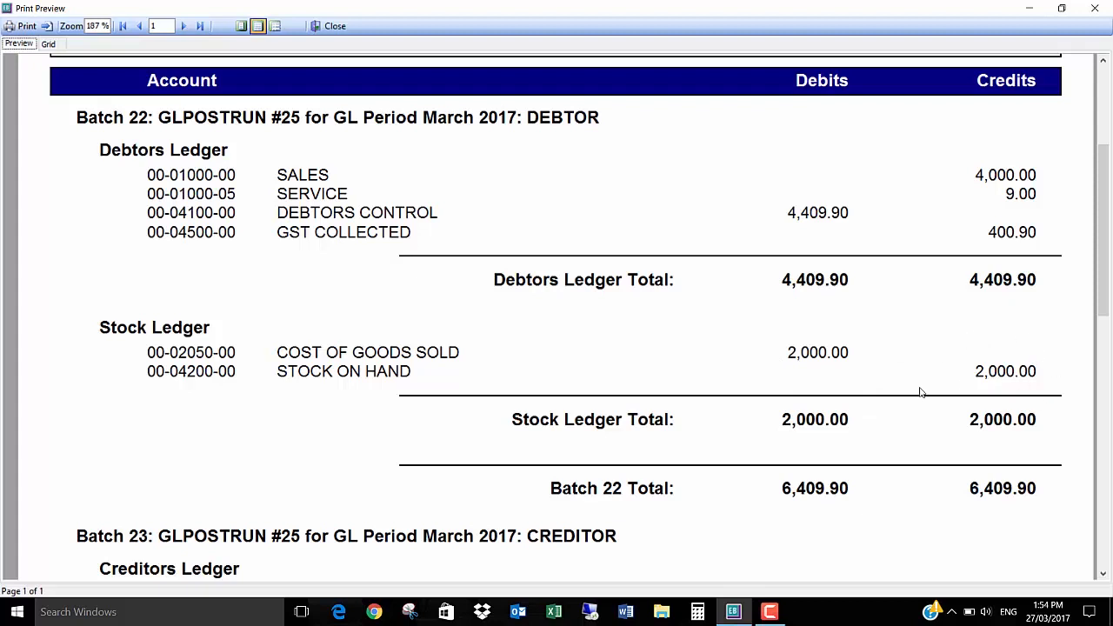
pyautogui.scroll(-10, 887, 220)
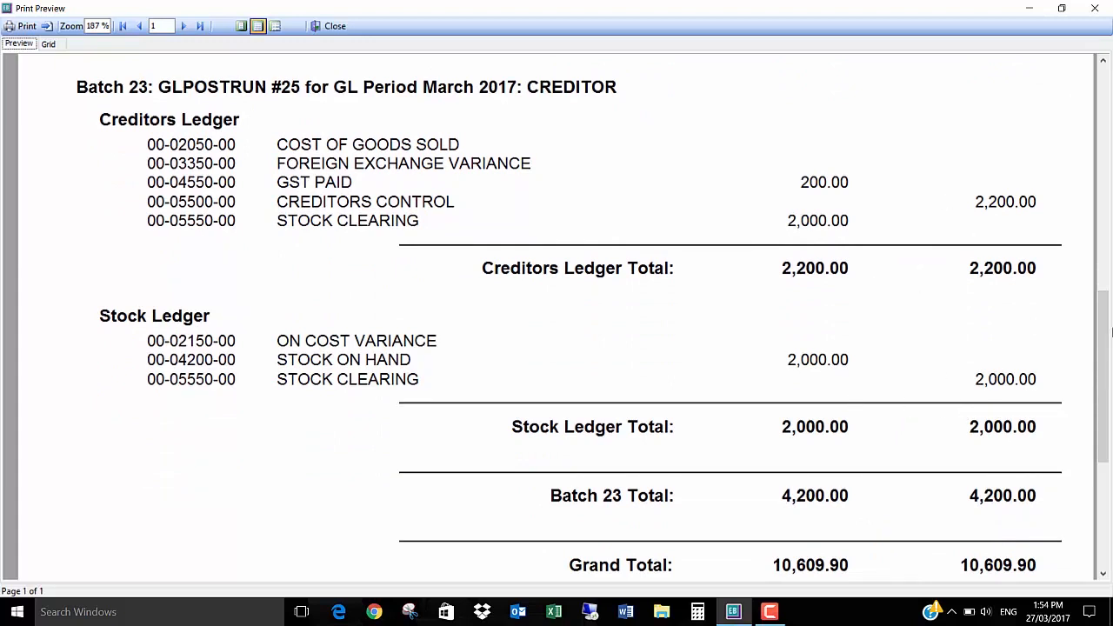
pyautogui.scroll(10, 881, 304)
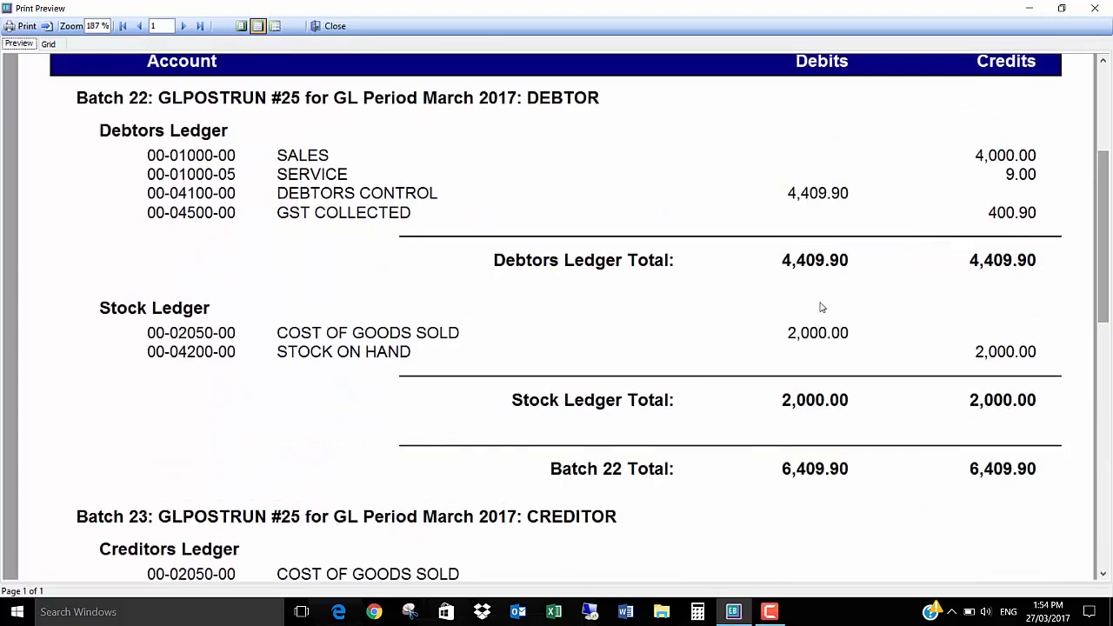